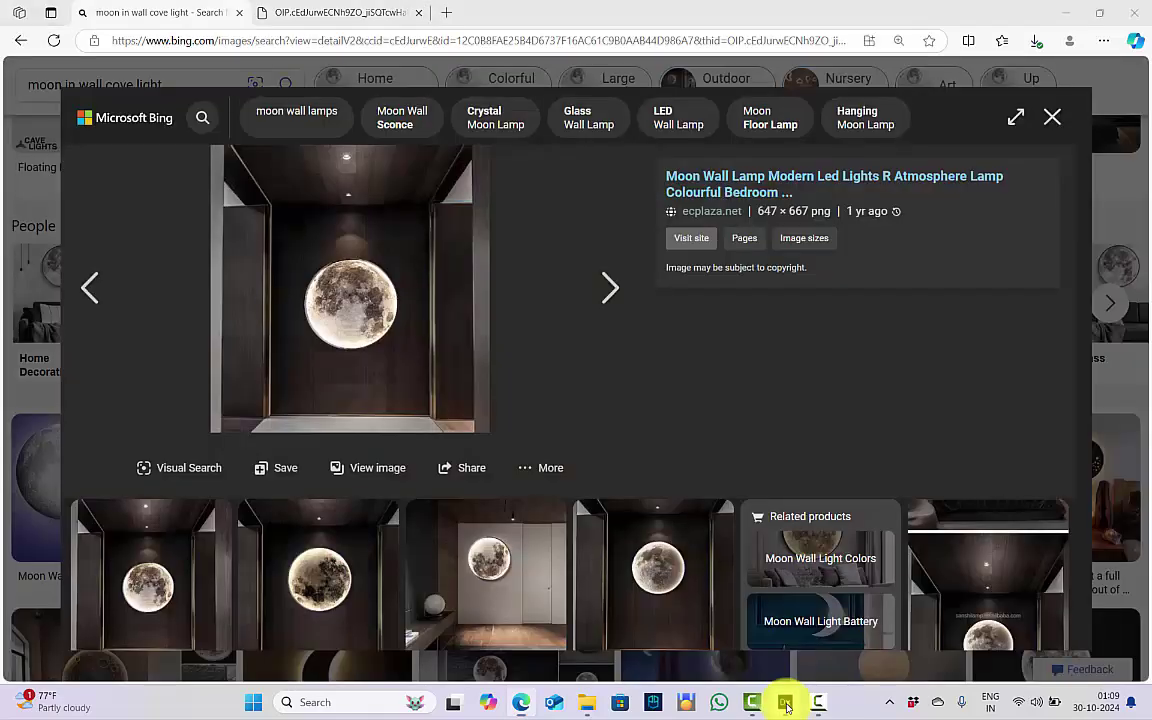
Switch to DIALux evo and examine the blank grey wall behind the sofa in Room 1
left_click(785, 701)
scroll(653, 368, "up", 2)
mouse_move(730, 429)
right_mouse_down()
mouse_move(704, 430)
mouse_move(728, 427)
right_mouse_up()
right_click_drag(462, 332, 507, 373)
scroll(507, 373, "down", 2)
right_click_drag(662, 378, 741, 398)
left_click(477, 79)
right_click_drag(741, 350, 668, 281)
scroll(530, 285, "down", 3)
scroll(884, 308, "up", 2)
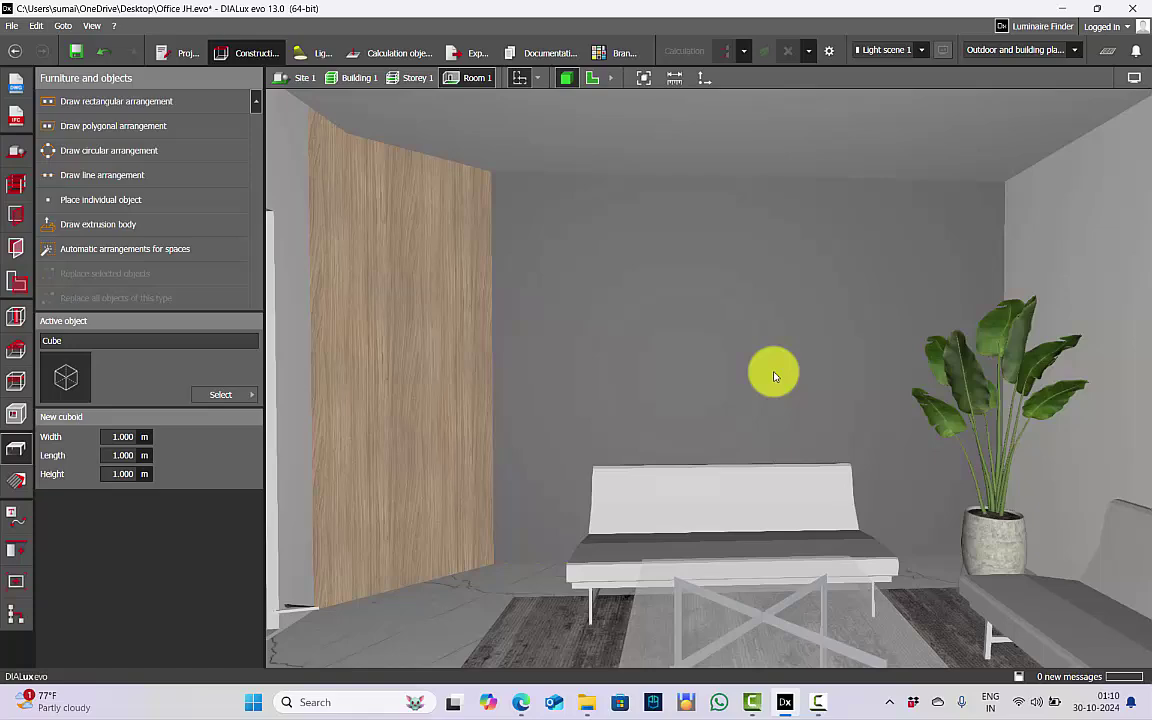
mouse_move(785, 387)
right_mouse_down()
mouse_move(776, 391)
mouse_move(792, 390)
right_mouse_up()
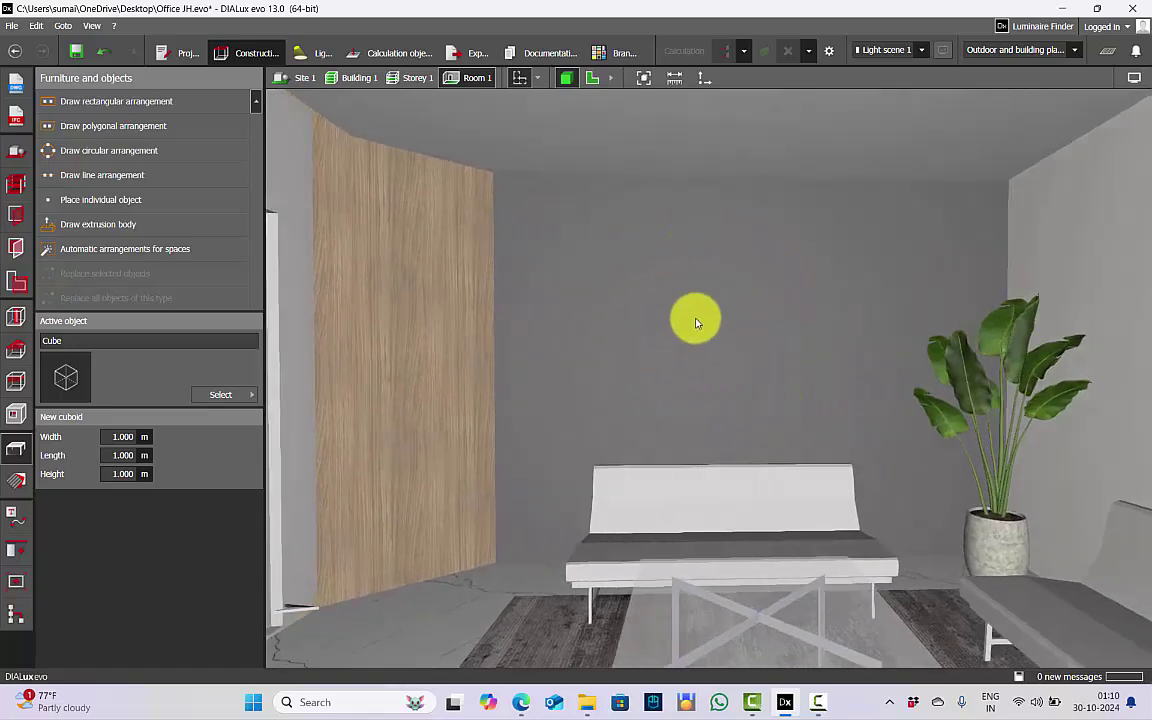
right_click_drag(705, 319, 712, 335)
scroll(656, 337, "down", 3)
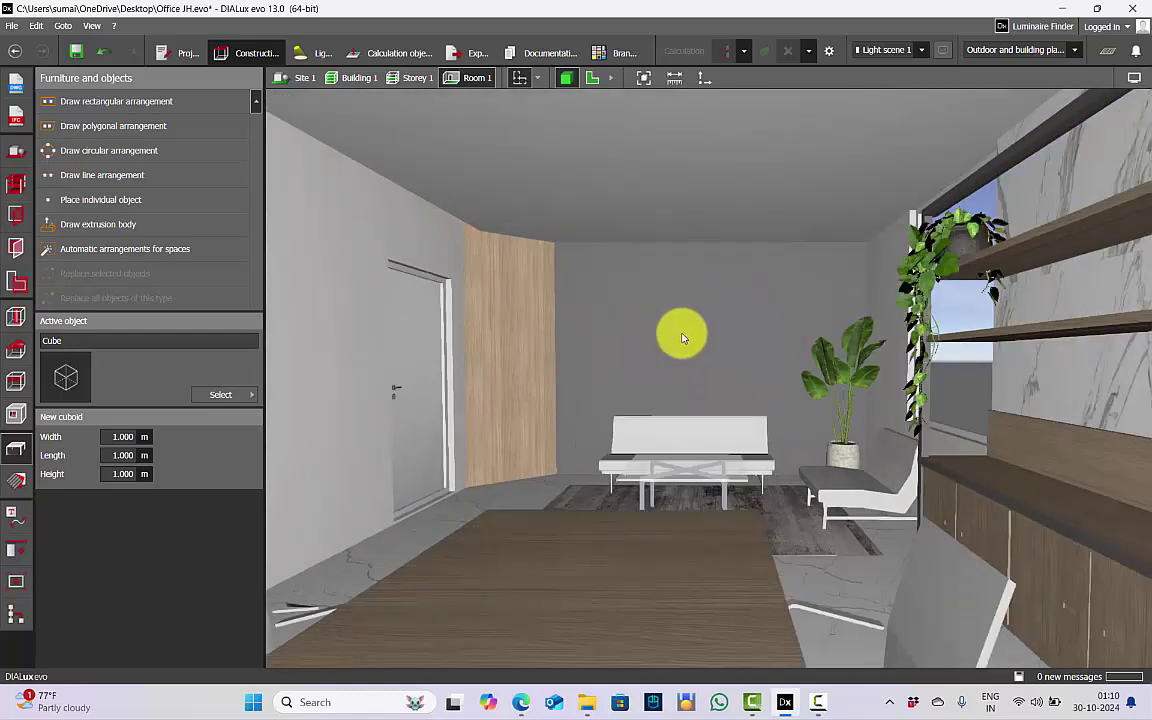
scroll(625, 301, "up", 4)
scroll(733, 294, "up", 2)
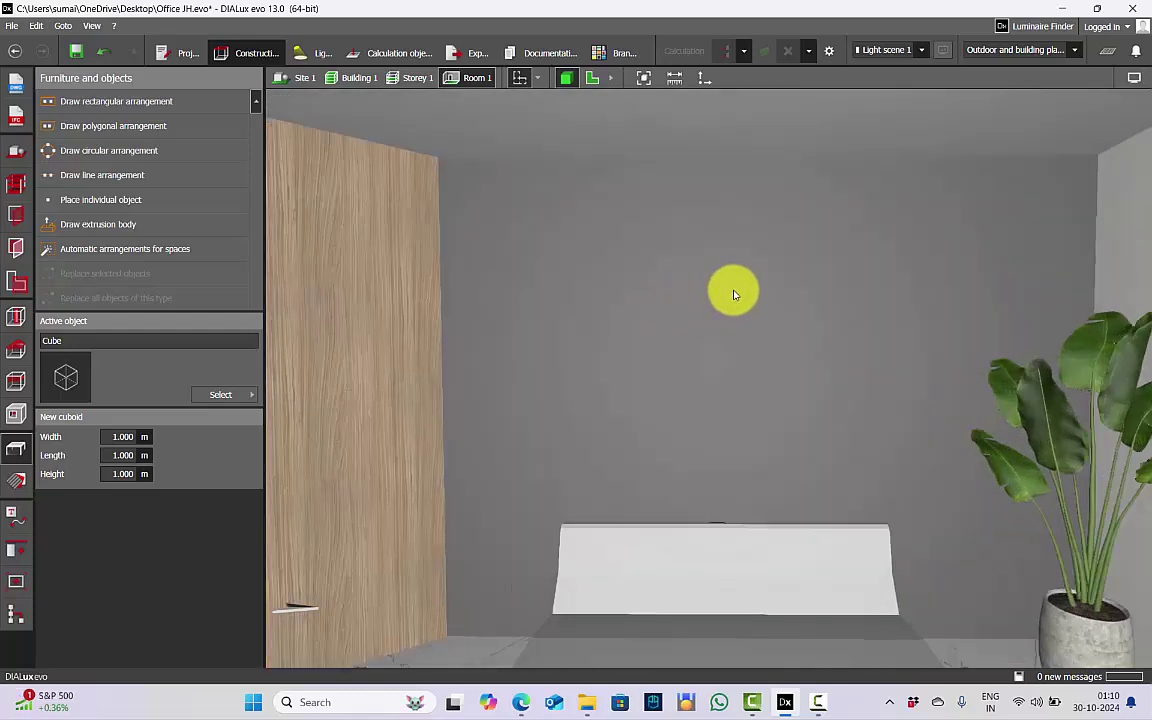
Draw a circular cutout with a radius of about 0.5 m on the grey wall above the sofa
left_click(15, 415)
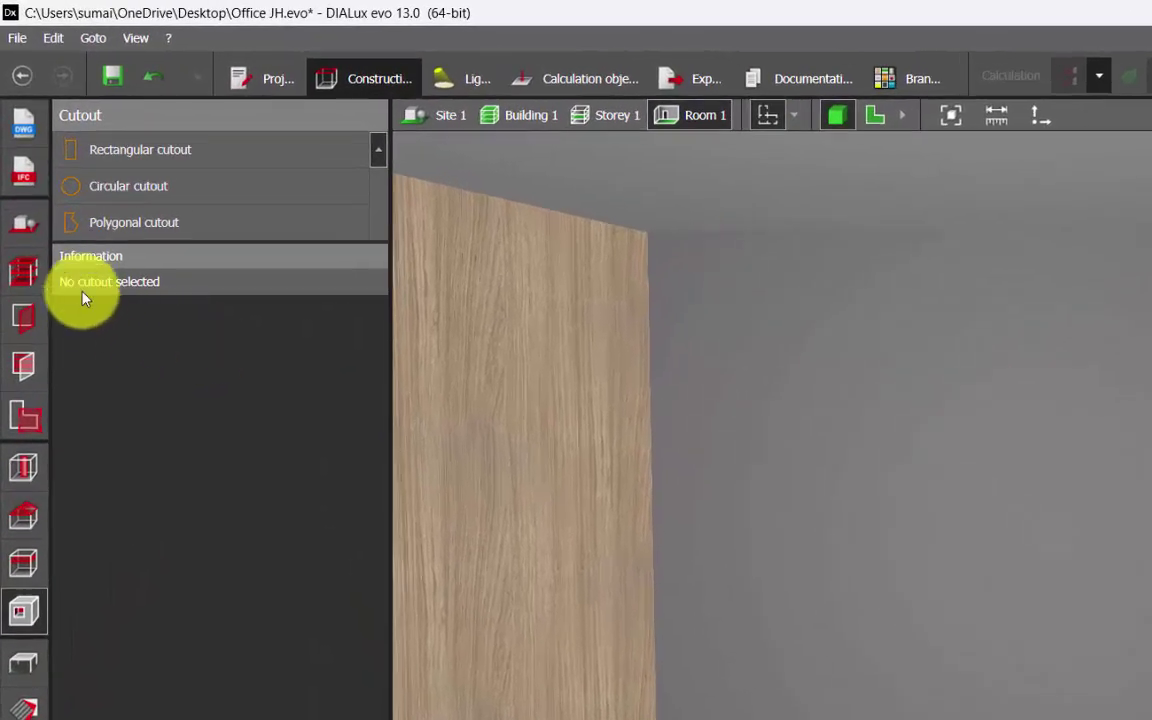
left_click(182, 198)
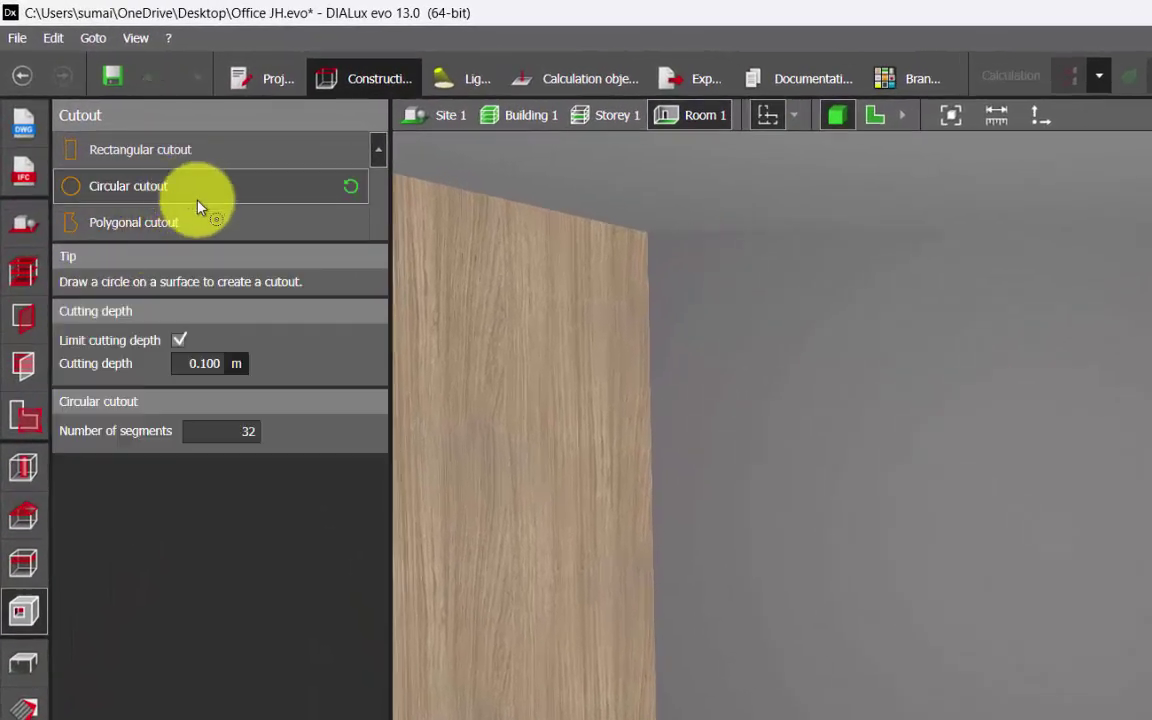
left_click(1058, 511)
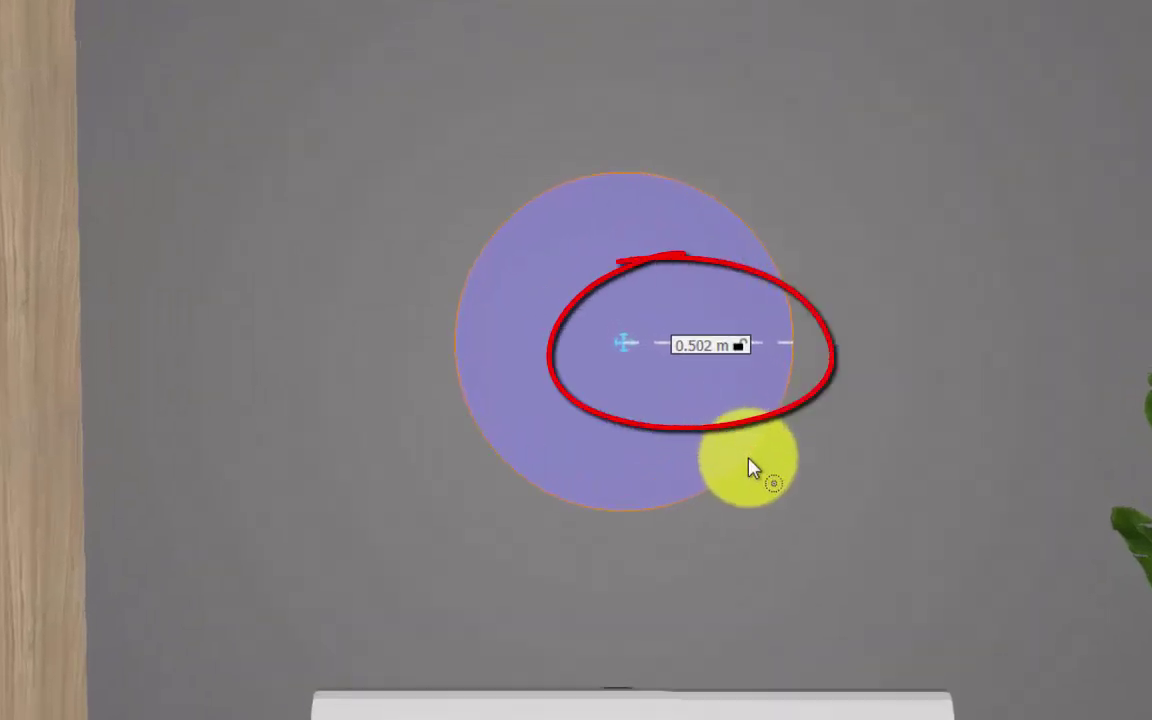
left_click(753, 469)
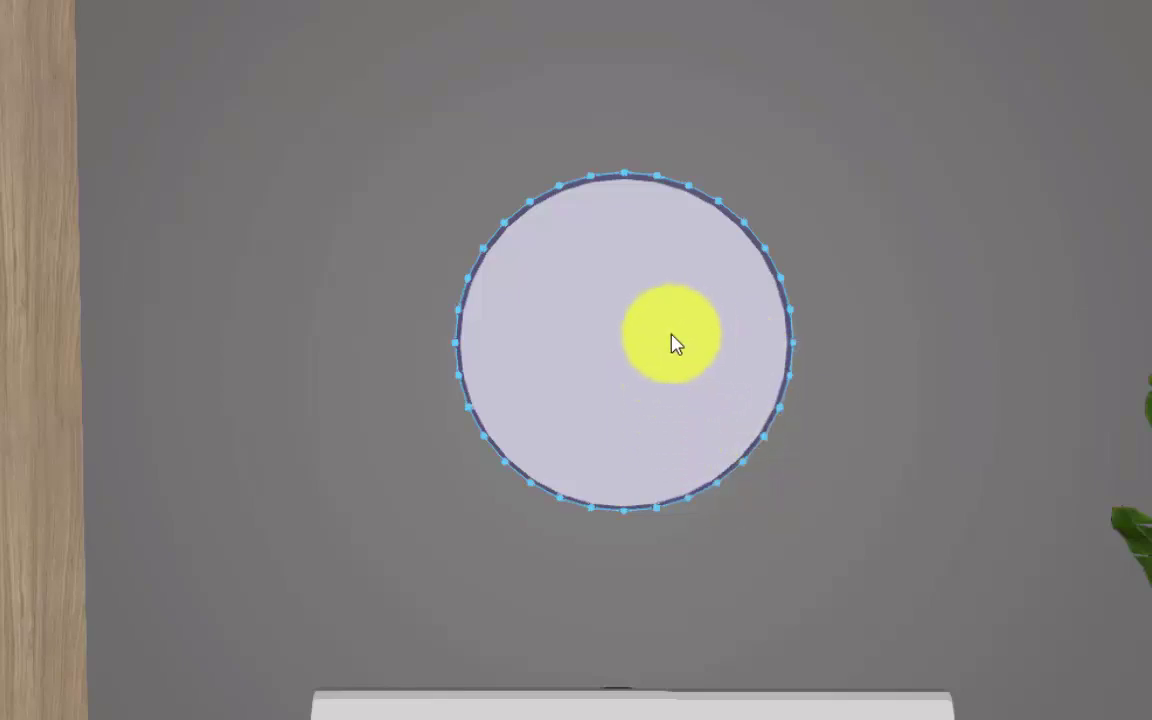
Set the circular cutout's size to 1.000 by 1.000 m
left_click(158, 343)
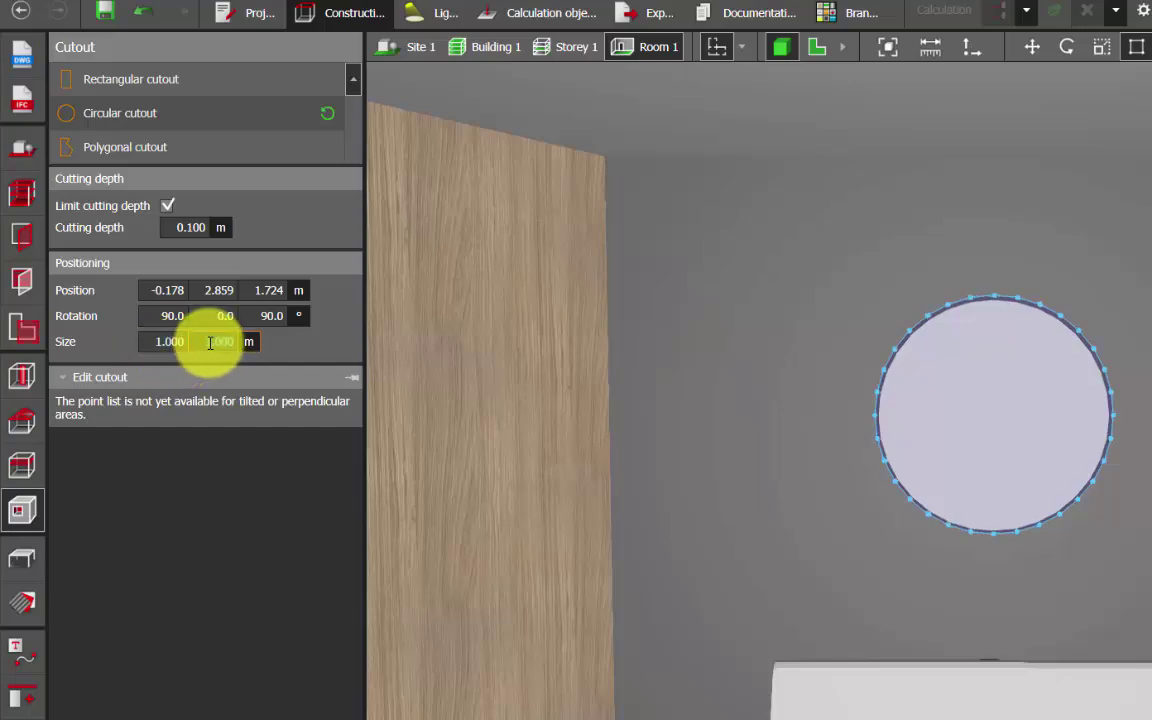
scroll(1039, 401, "up", 4)
scroll(1140, 460, "down", 2)
scroll(947, 398, "up", 2)
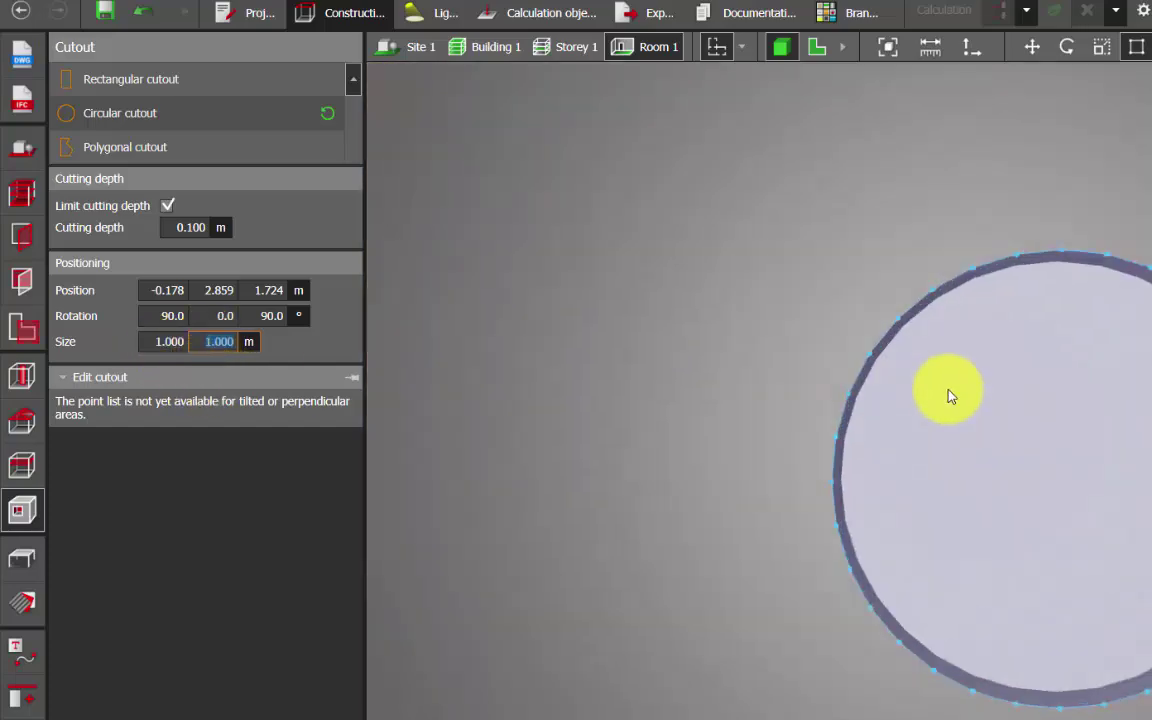
key("Escape")
Select the circular wall cutout and set its cutting depth to 0.02 m
left_click(885, 400)
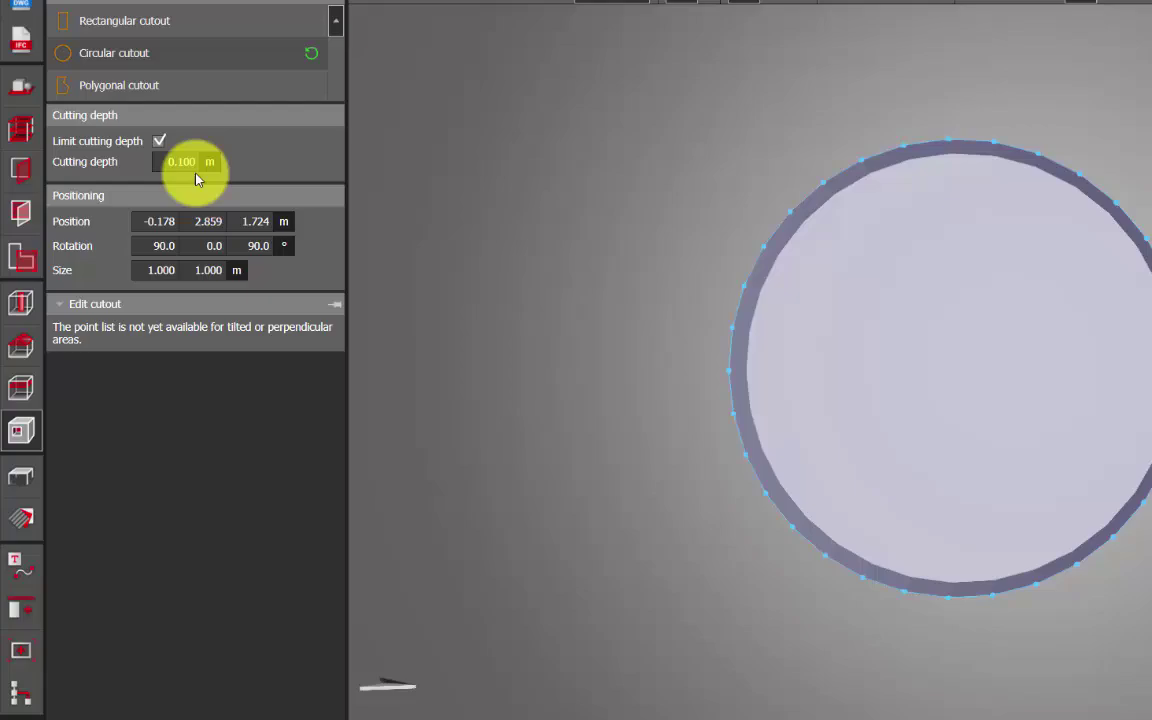
left_click(160, 190)
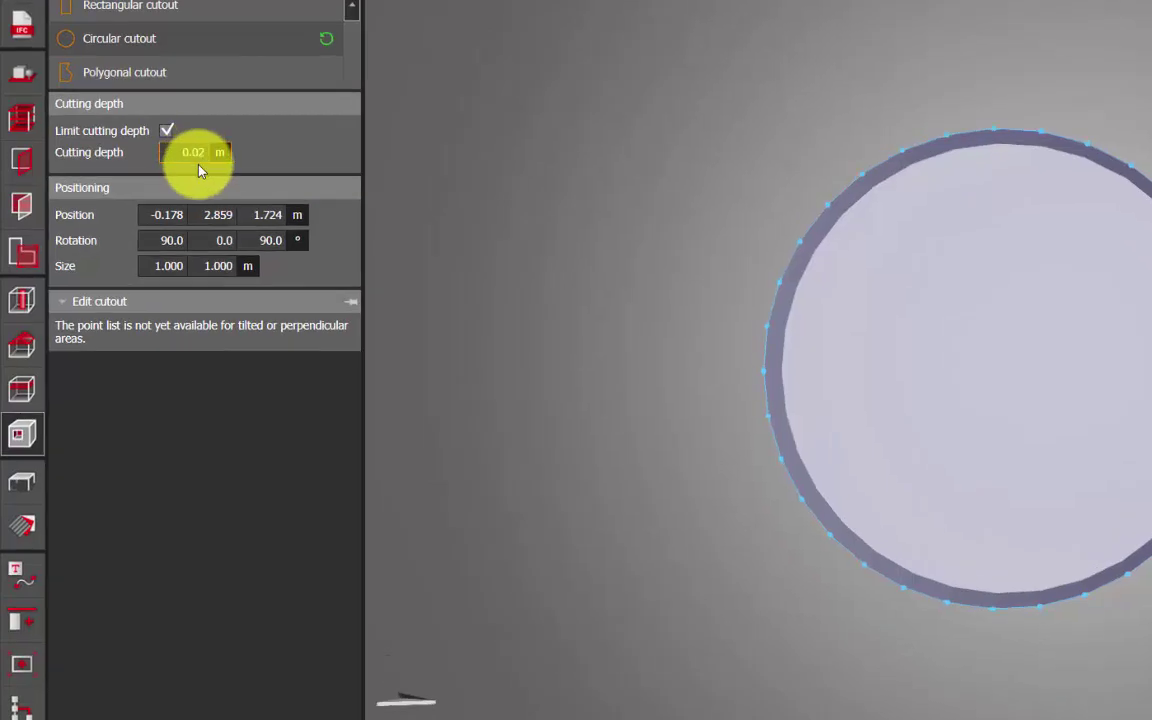
key("Return")
left_click(24, 480)
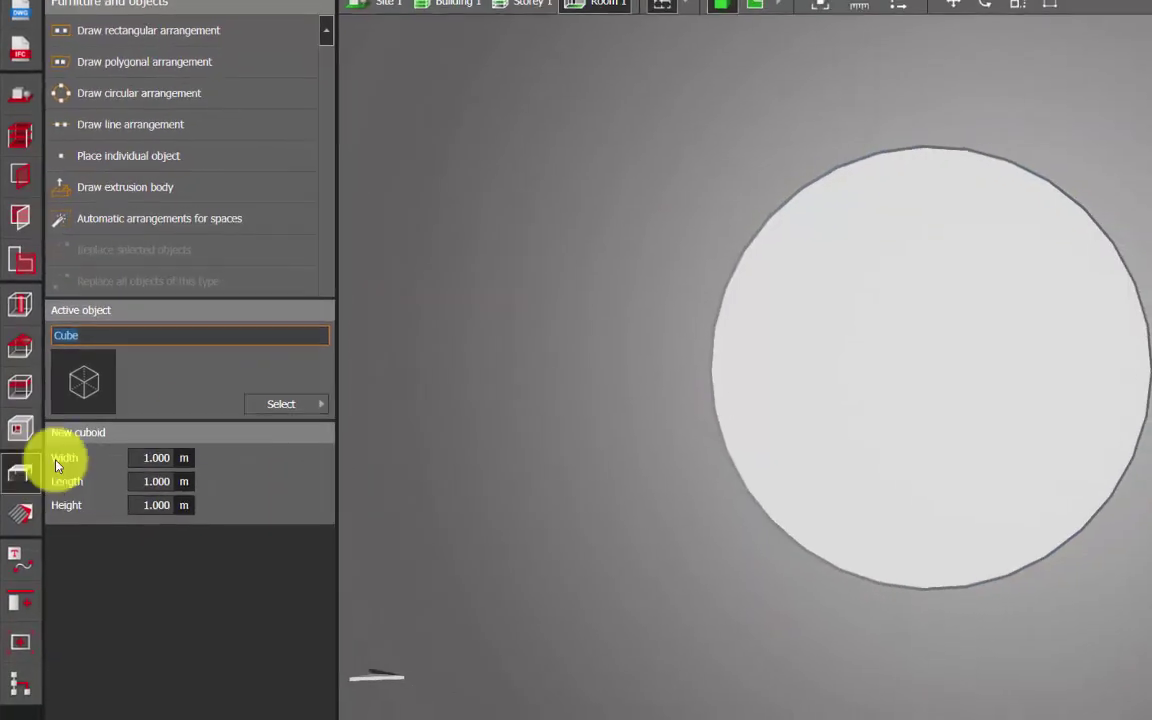
Decline saving the project and draw a second circular cutout about 1.2 m across on the wall beside the first one
right_click_drag(717, 404, 795, 415)
scroll(795, 378, "down", 2)
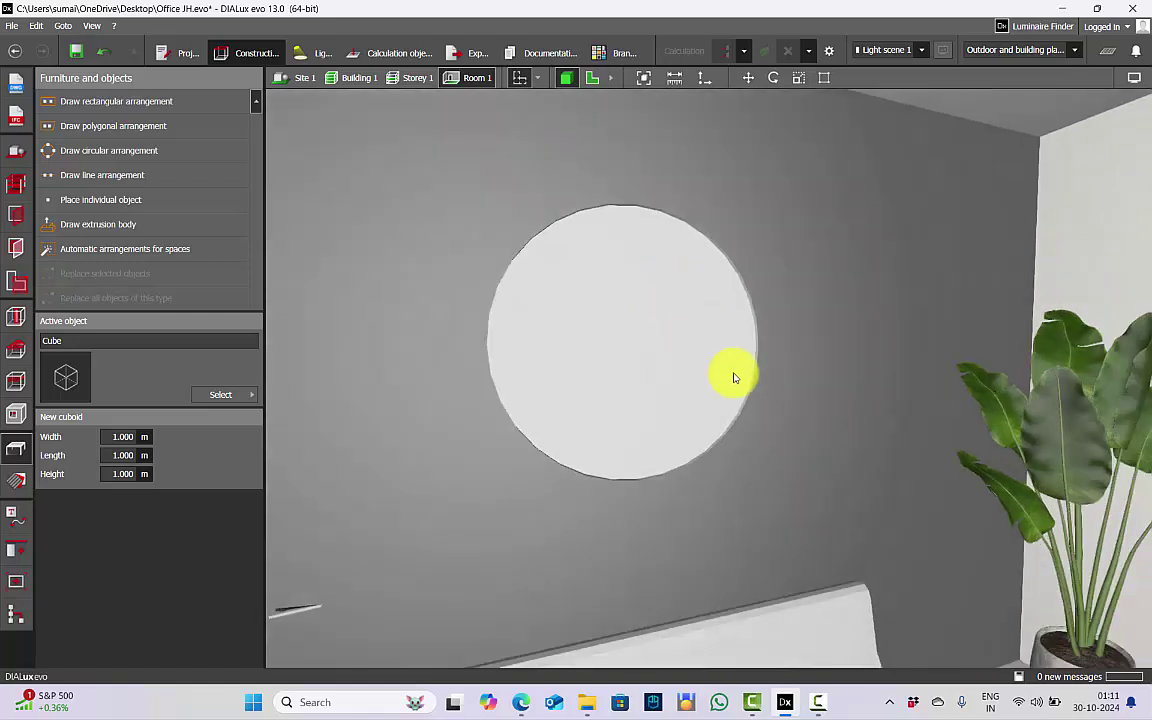
right_click_drag(734, 378, 702, 374)
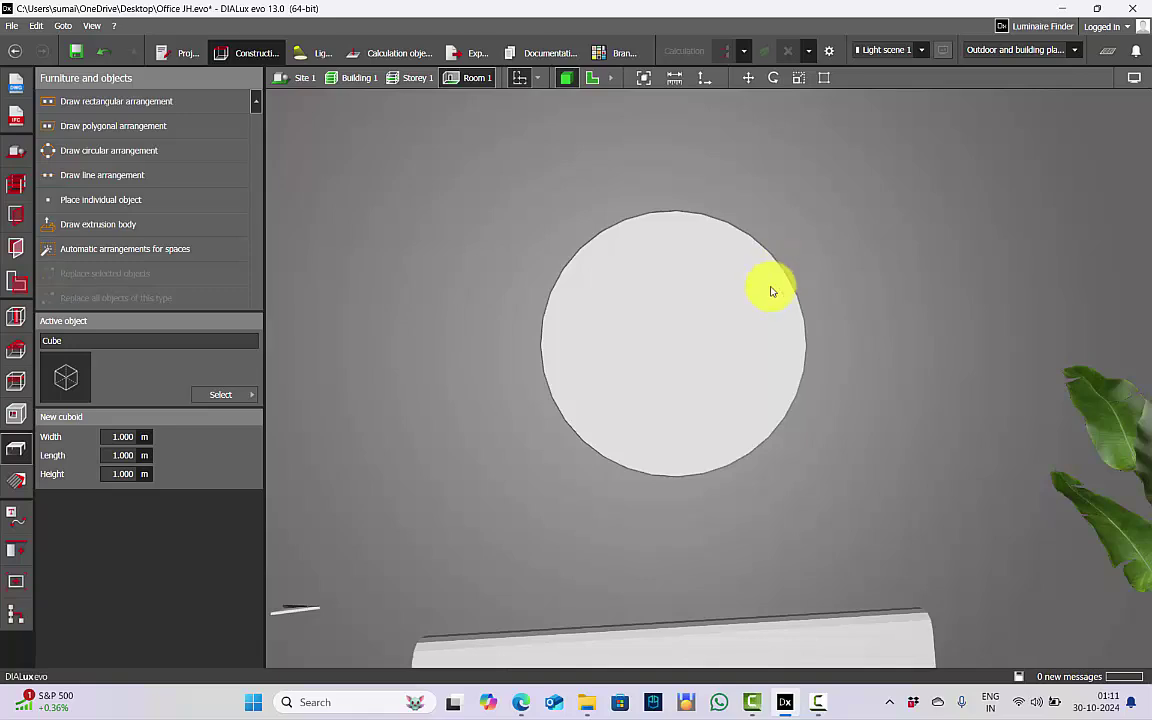
left_click_drag(771, 292, 675, 360)
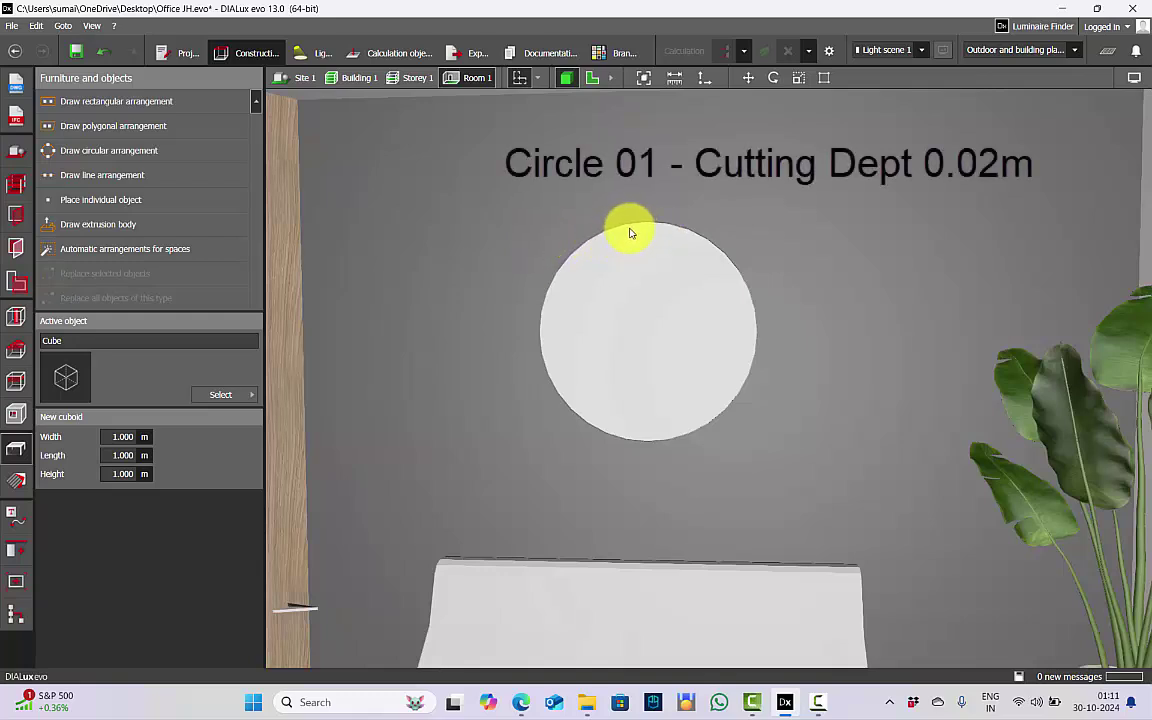
left_click_drag(645, 306, 631, 316)
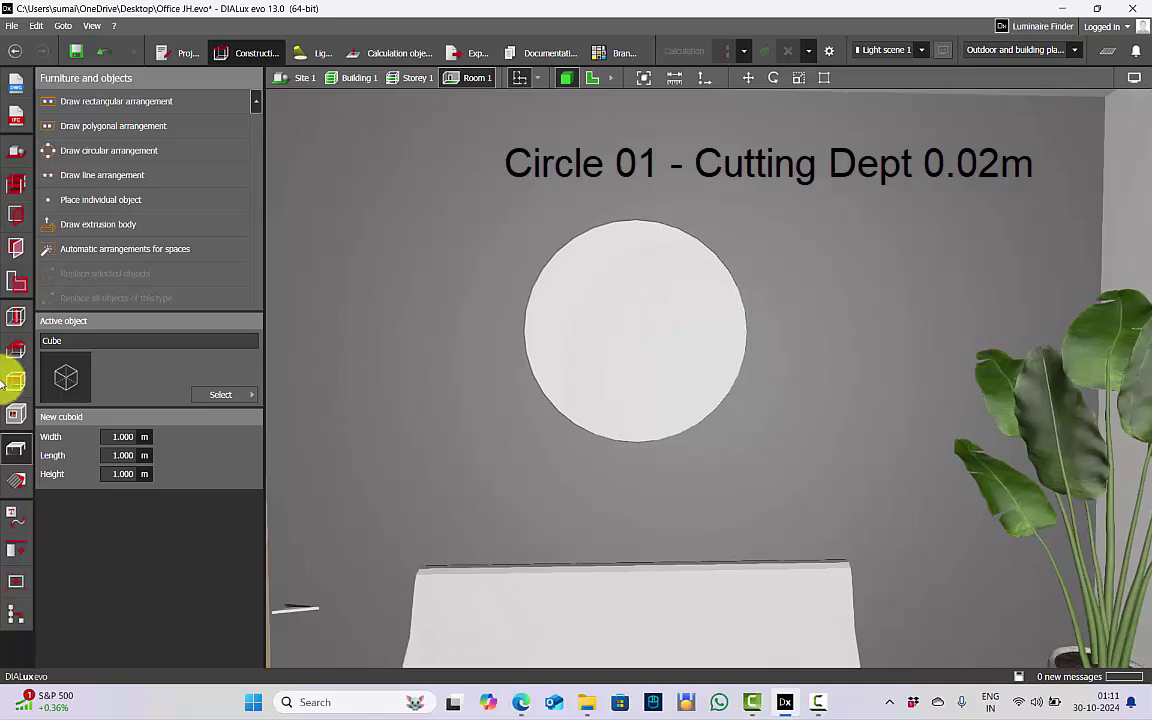
left_click(16, 413)
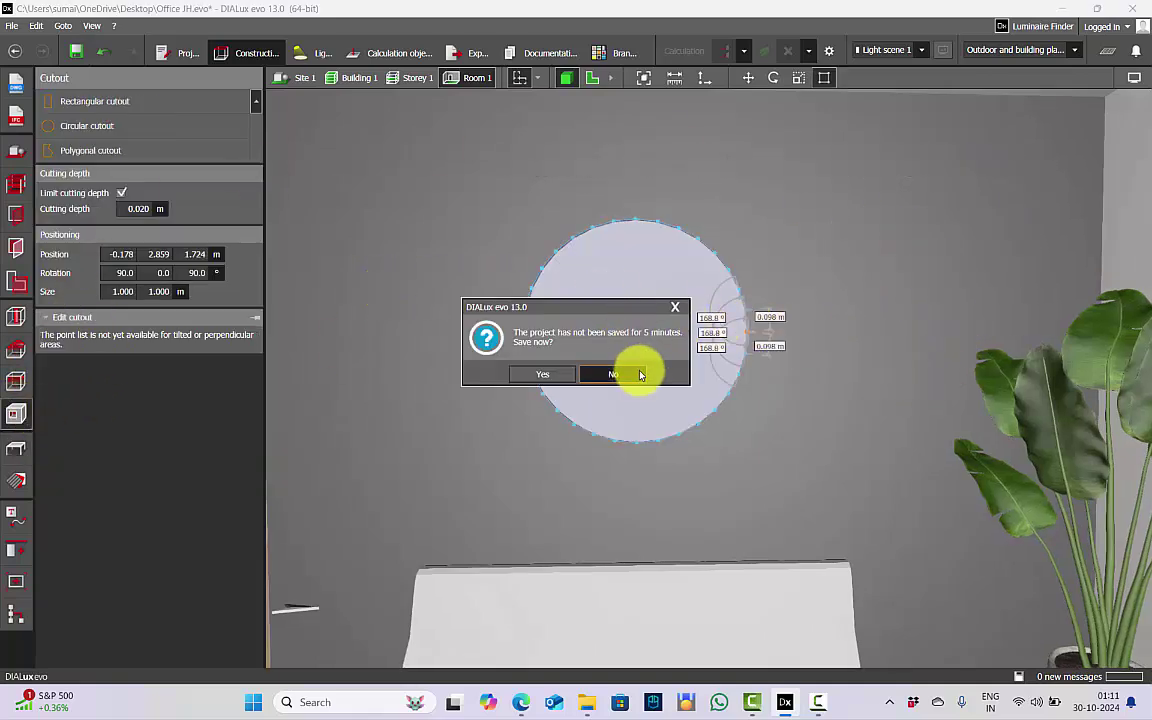
left_click(614, 374)
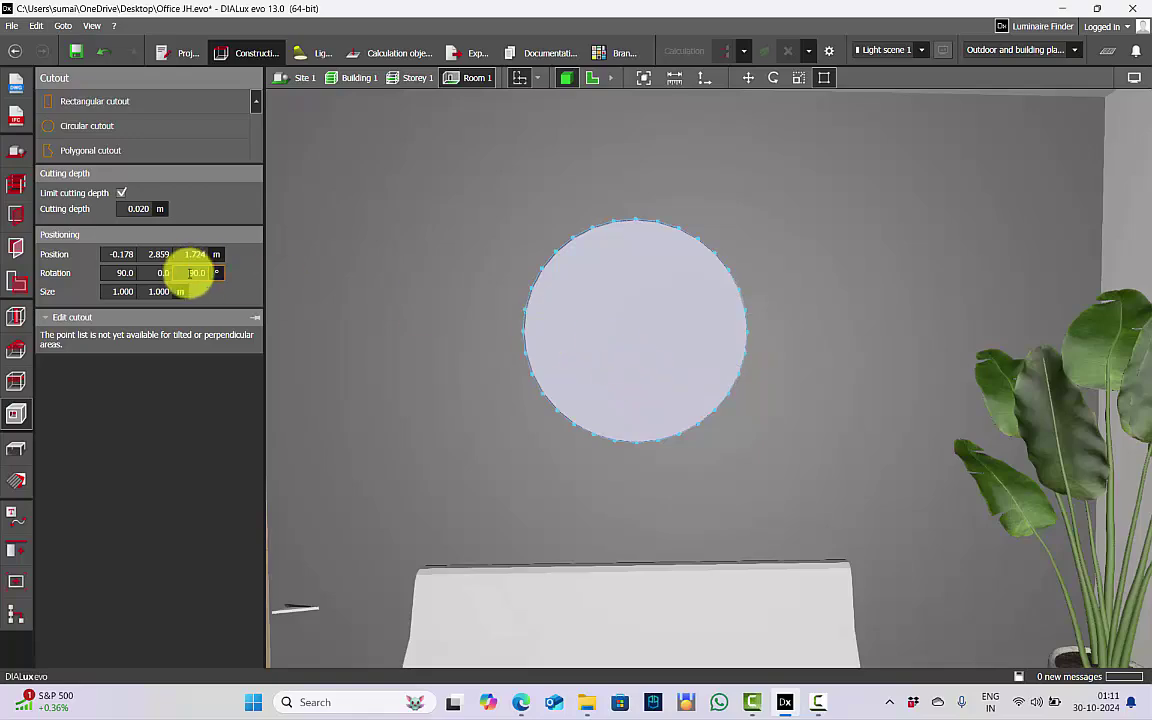
left_click(100, 130)
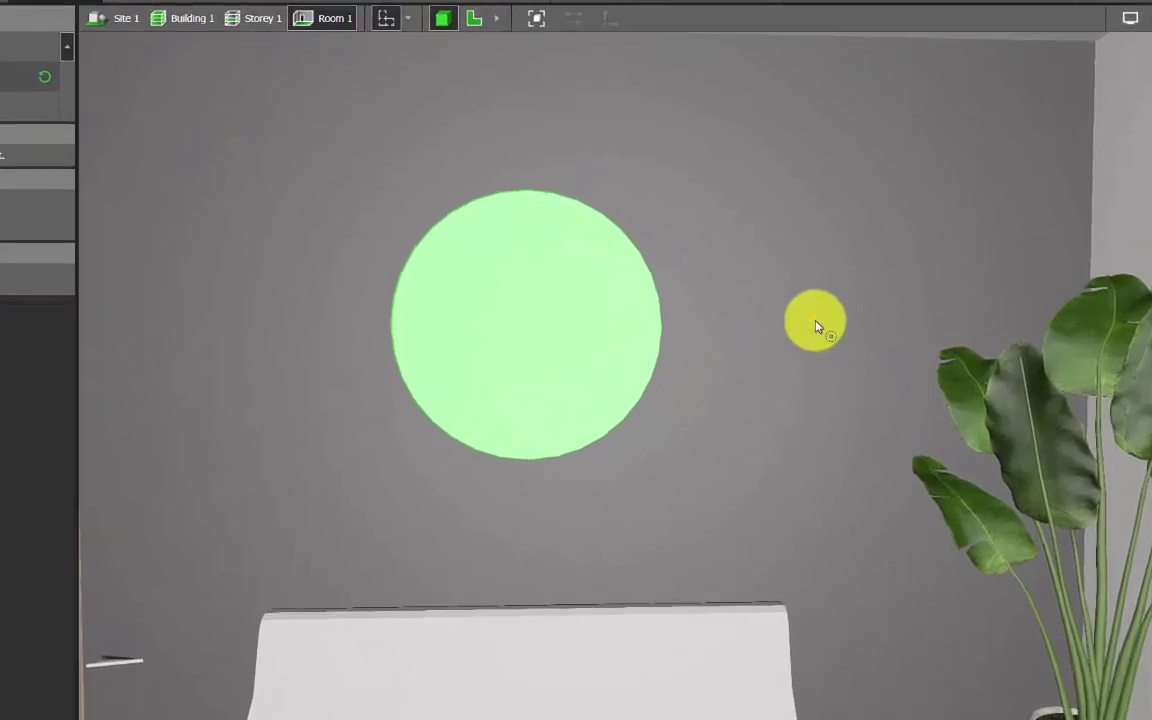
left_click(815, 321)
left_click(942, 417)
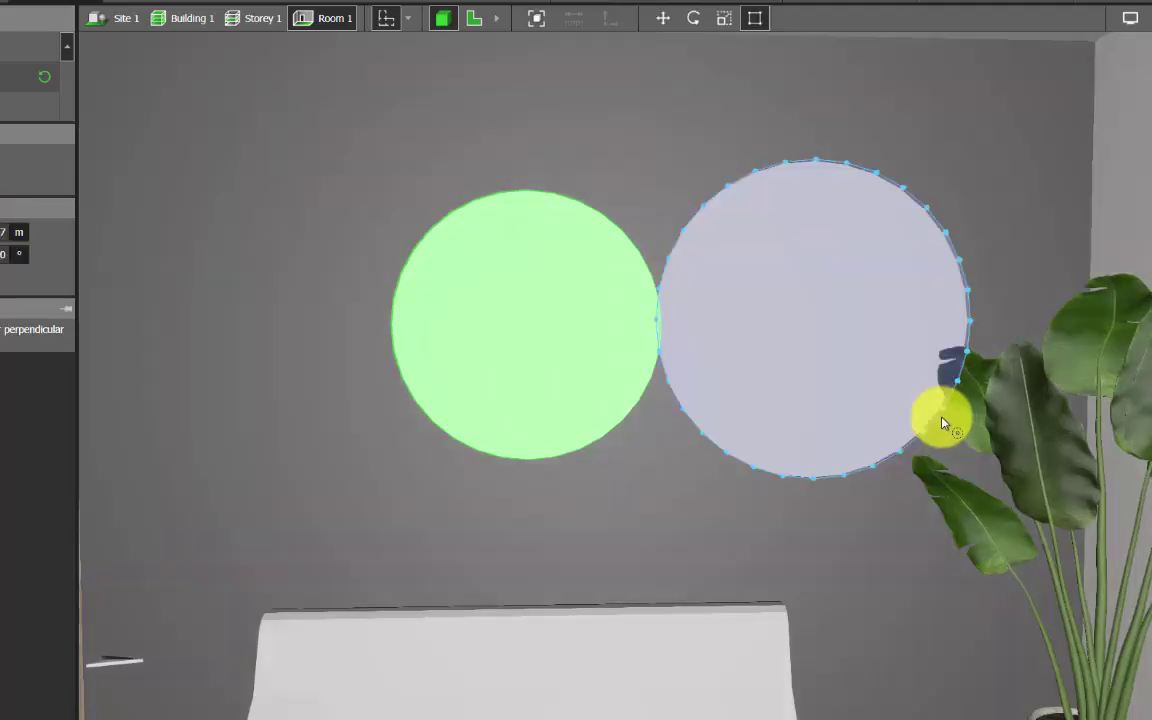
left_click(748, 267)
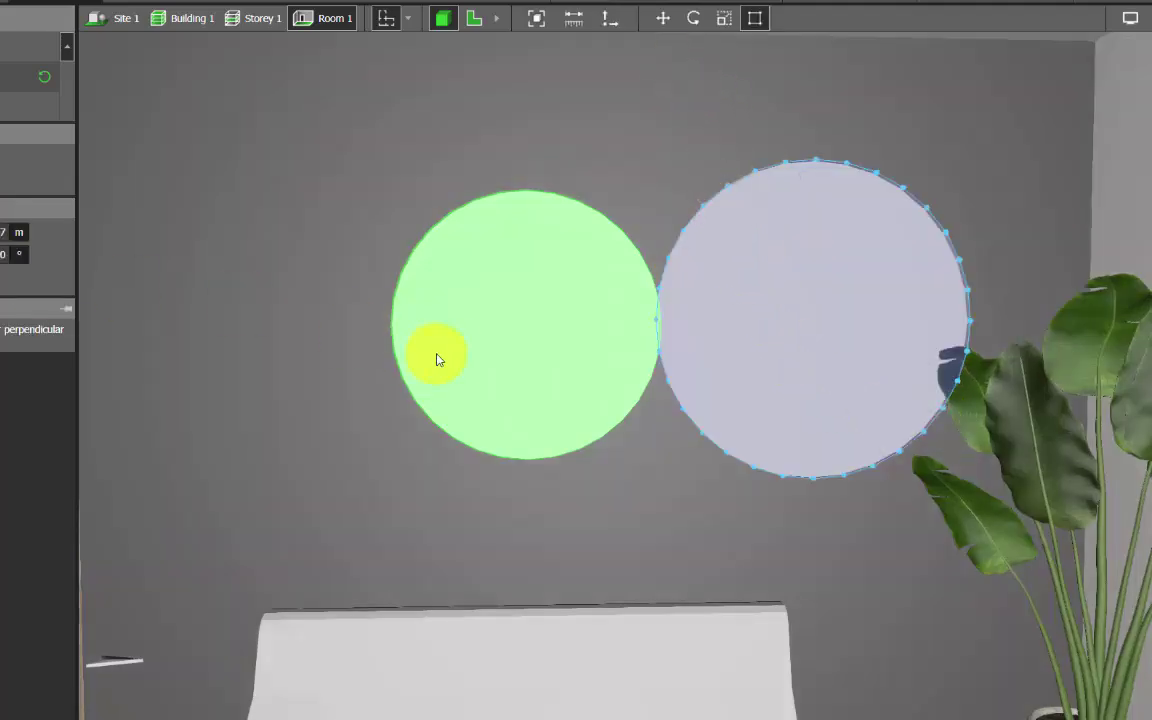
Set the second cutout's size to 1.200 by 1.200 m and its cutting depth to 0.1 m
left_click(137, 318)
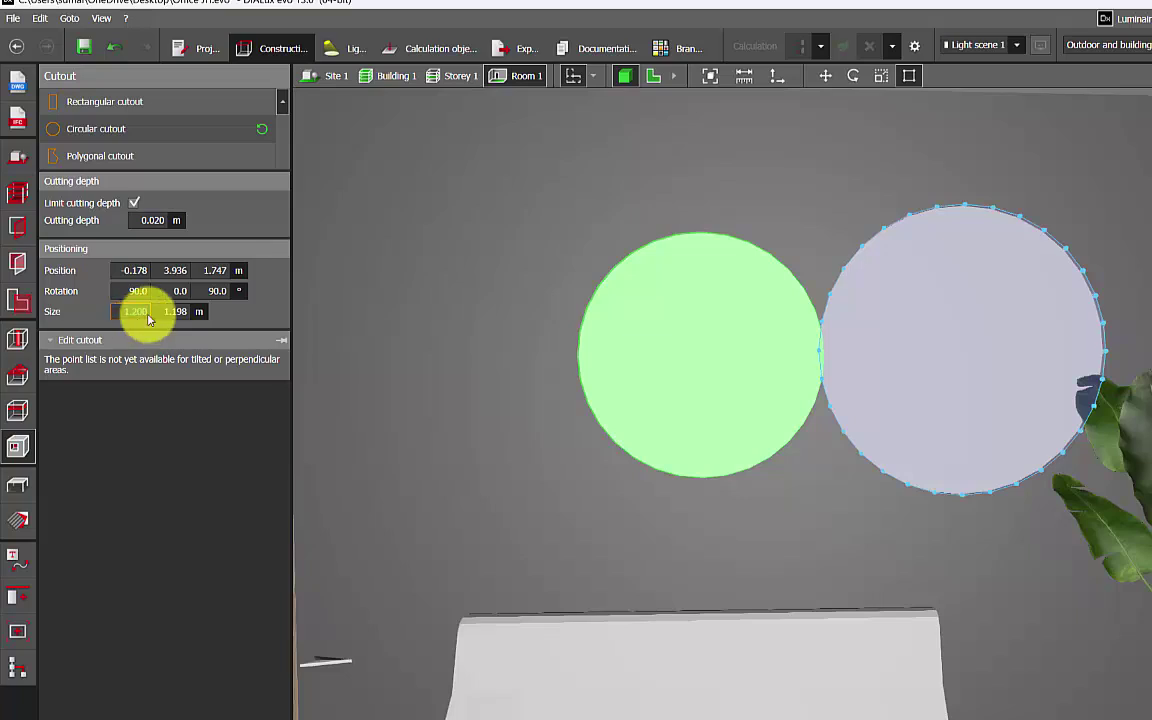
left_click(180, 313)
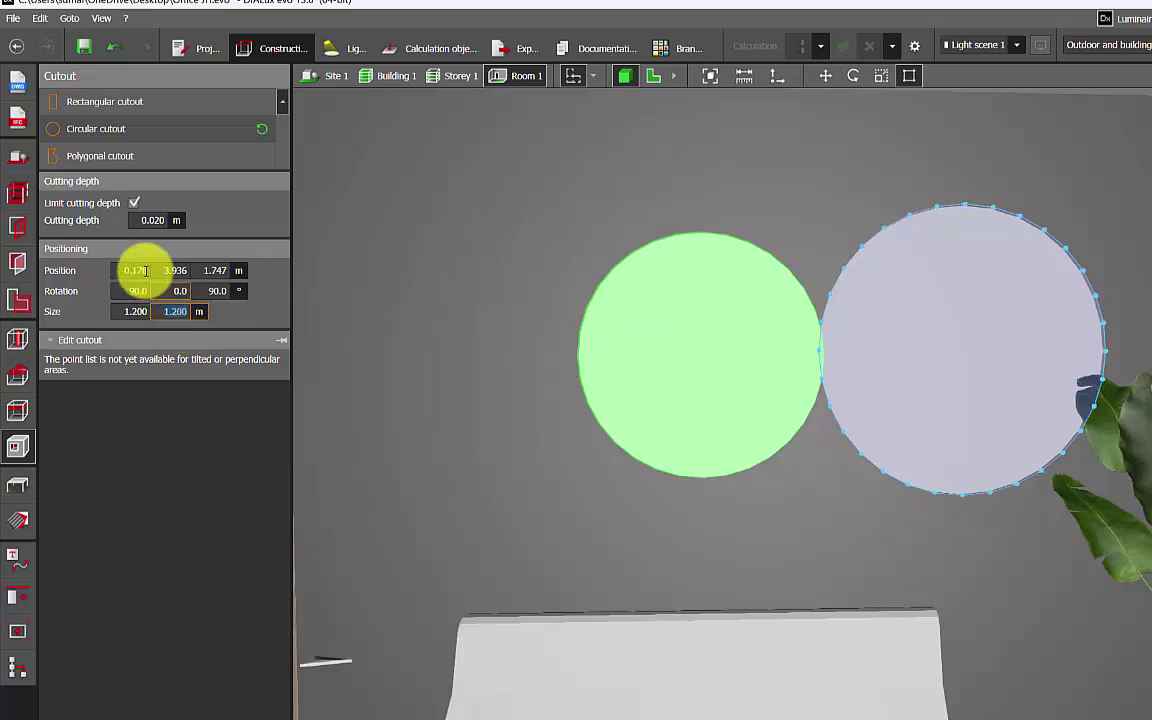
left_click(151, 221)
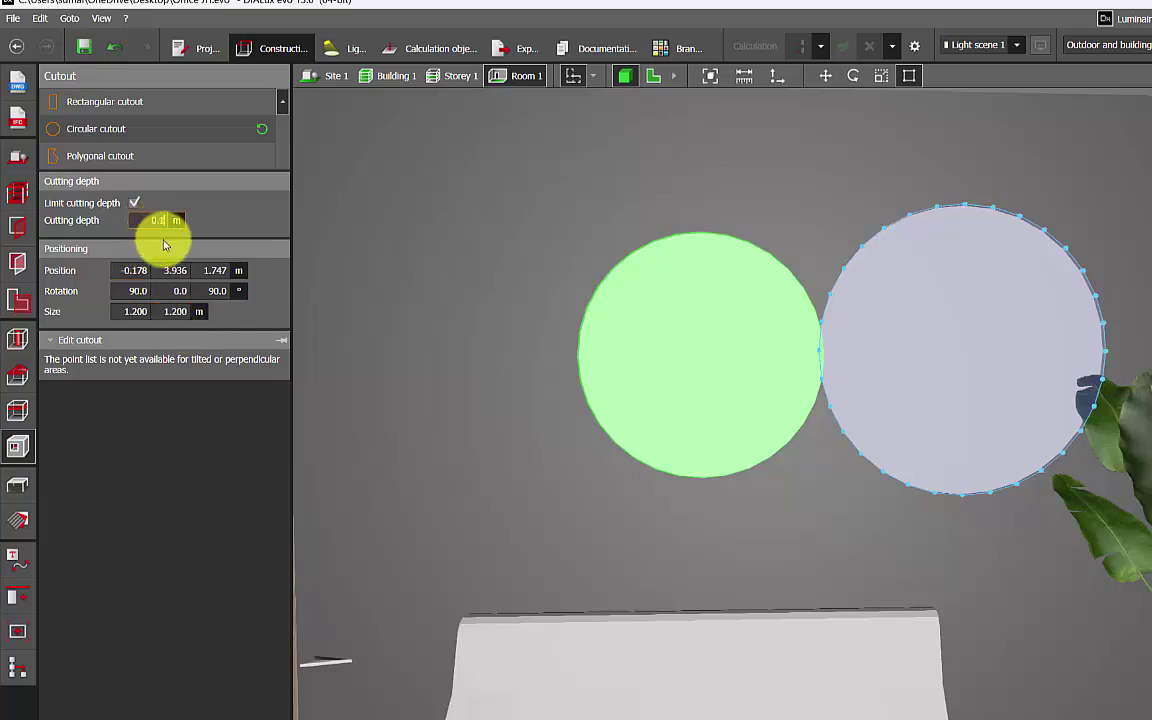
type("0.1")
key("Return")
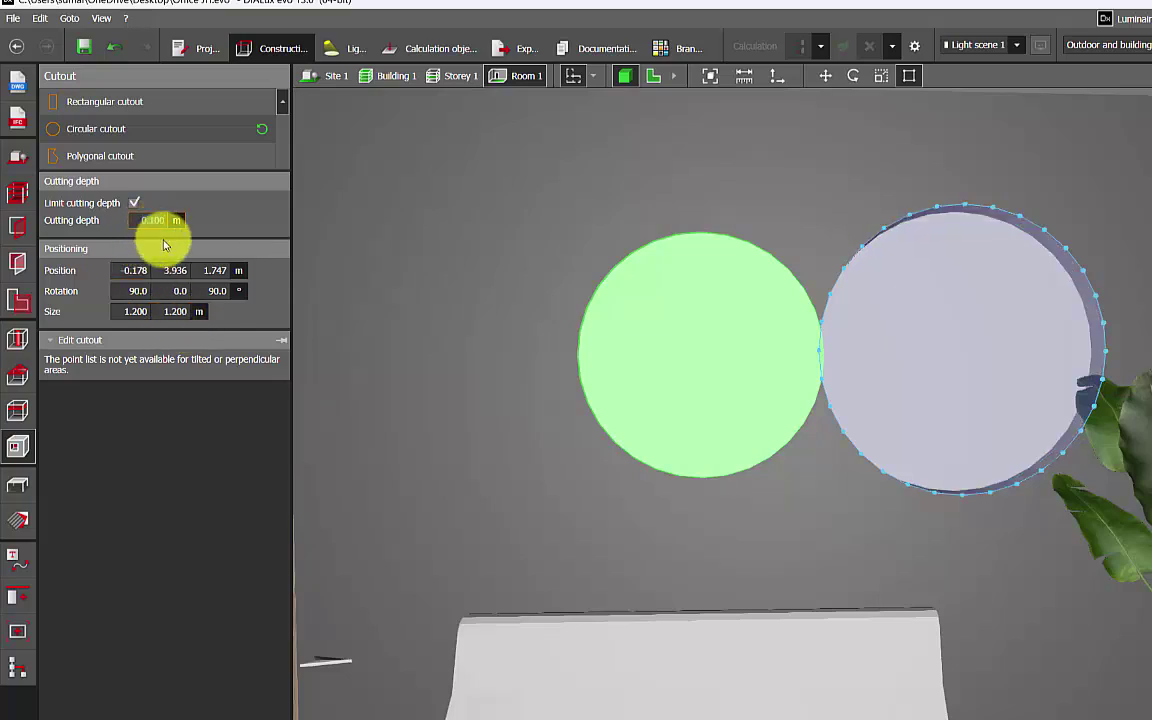
Move the larger cutout over the first circle to Y 2.856 m and, in plan view, shift it into the wall to X -0.188 m
left_click(825, 76)
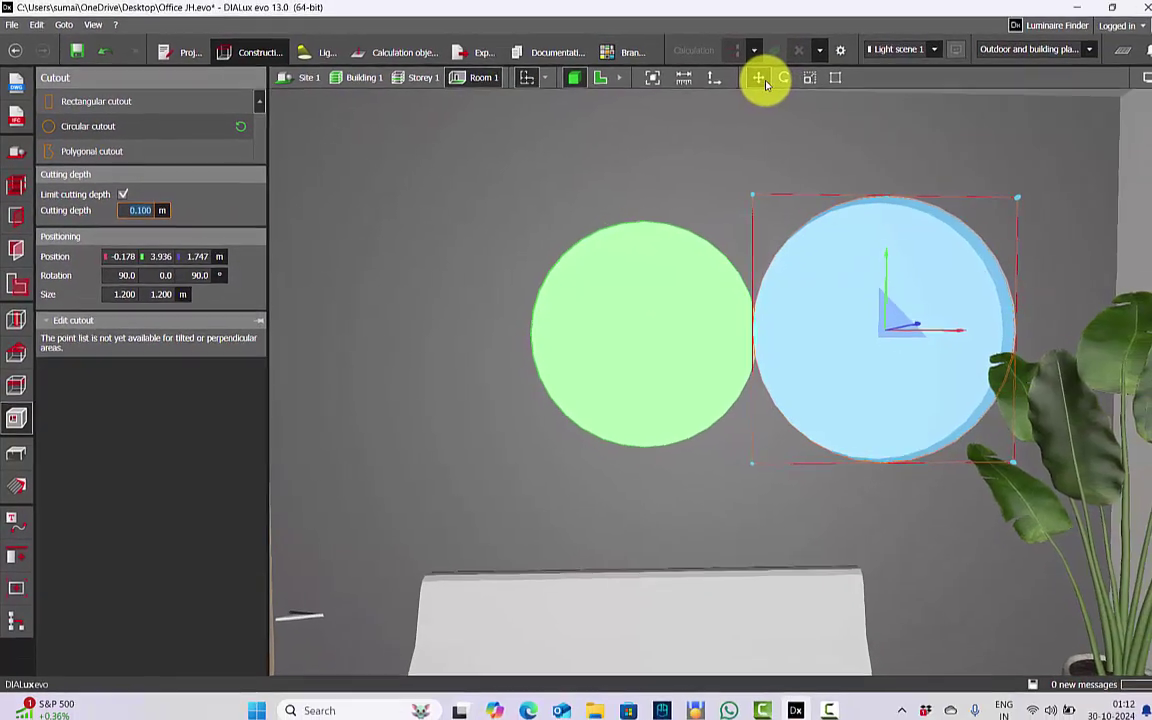
left_click_drag(955, 334, 723, 336)
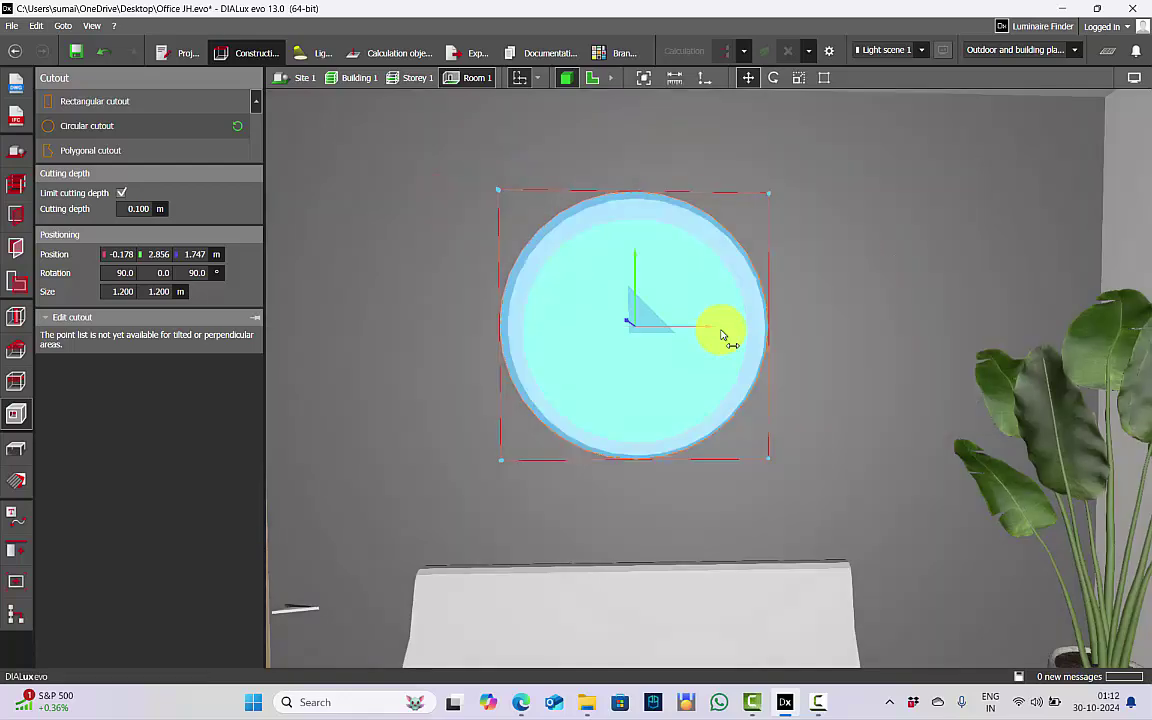
left_click(591, 77)
scroll(535, 309, "up", 6)
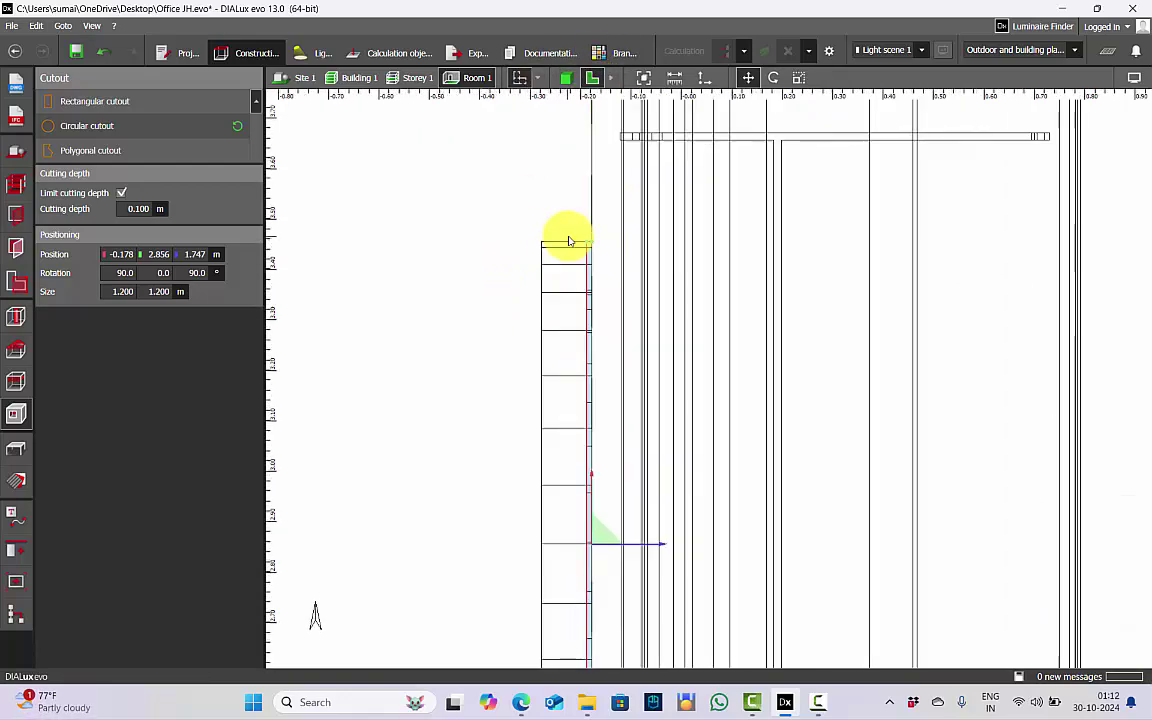
scroll(610, 550, "up", 2)
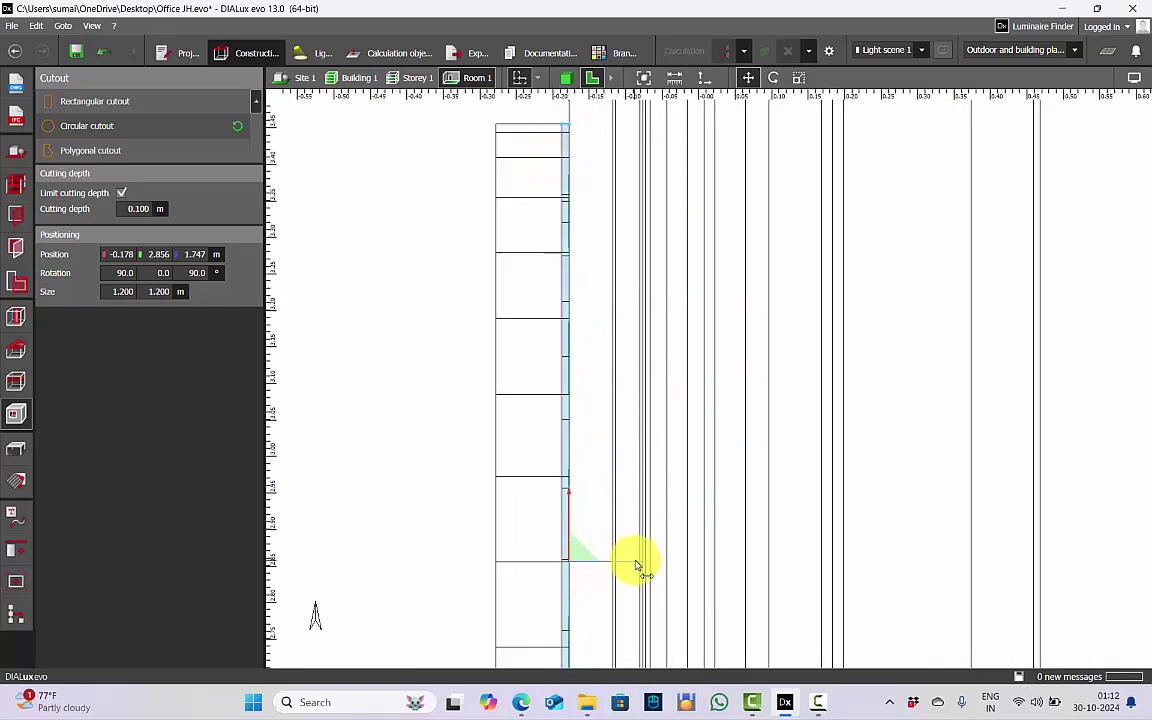
left_click_drag(627, 565, 627, 563)
scroll(581, 355, "up", 2)
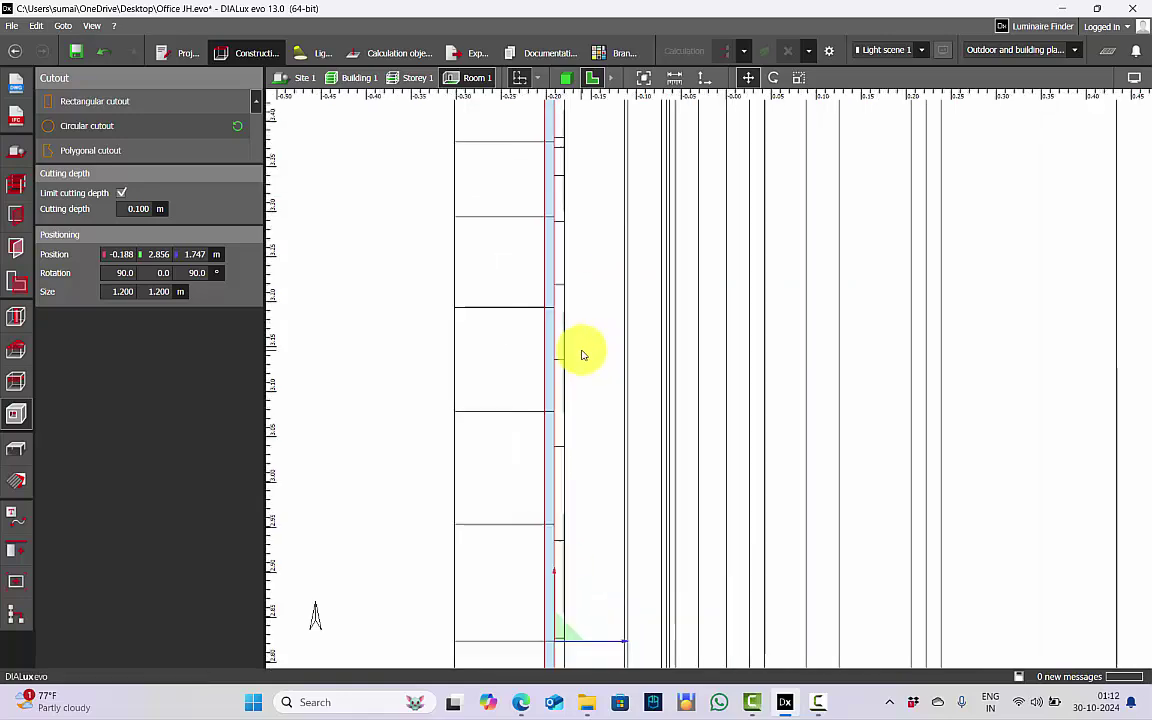
scroll(583, 370, "down", 3)
scroll(566, 178, "up", 2)
scroll(567, 243, "up", 1)
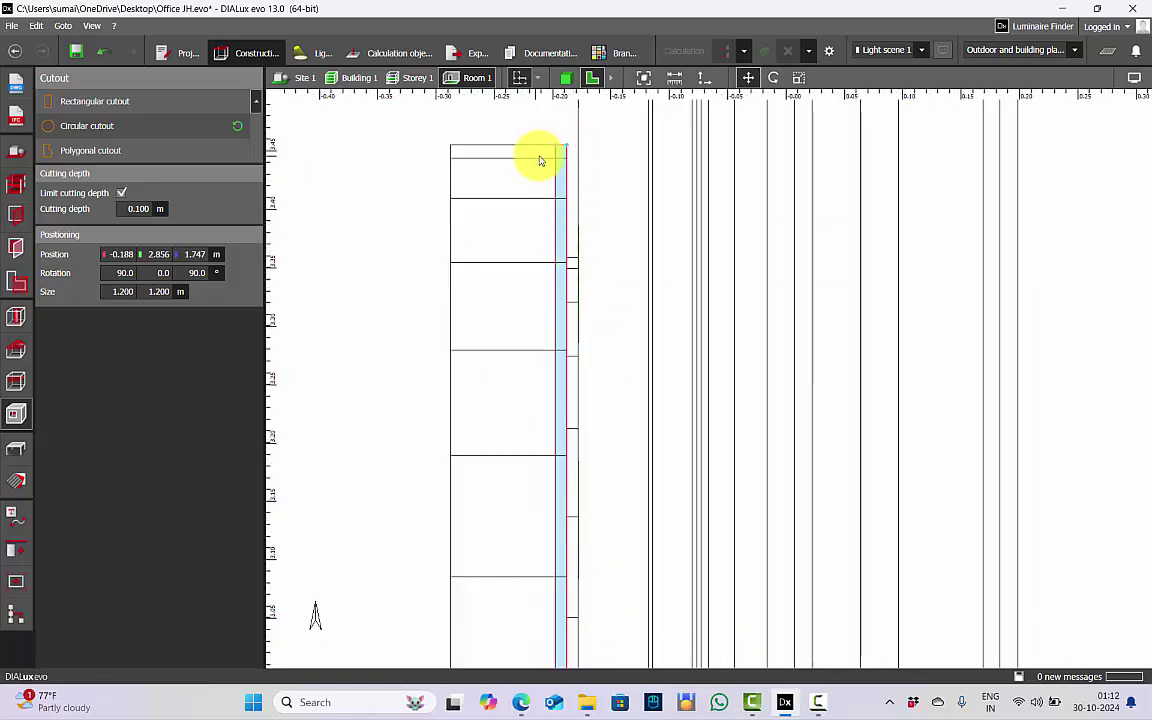
key("Escape")
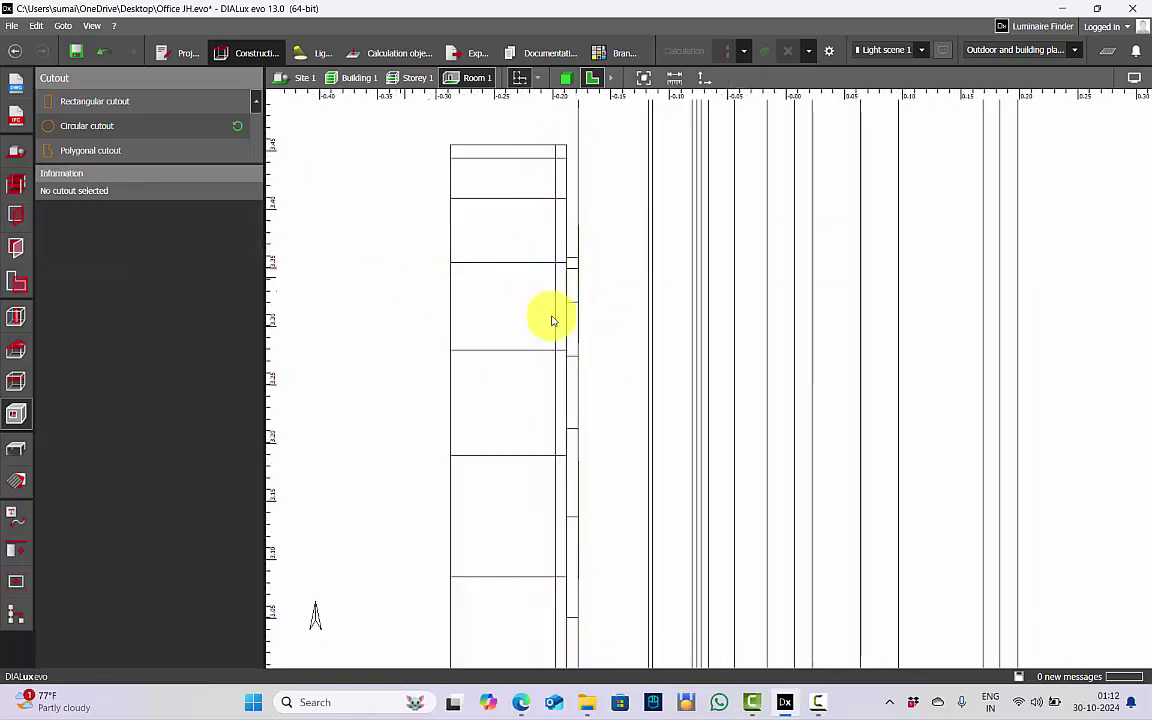
Display Storey 1 in plan view and examine how the two cutouts sit within the wall thickness
scroll(553, 320, "up", 1)
scroll(561, 200, "down", 3)
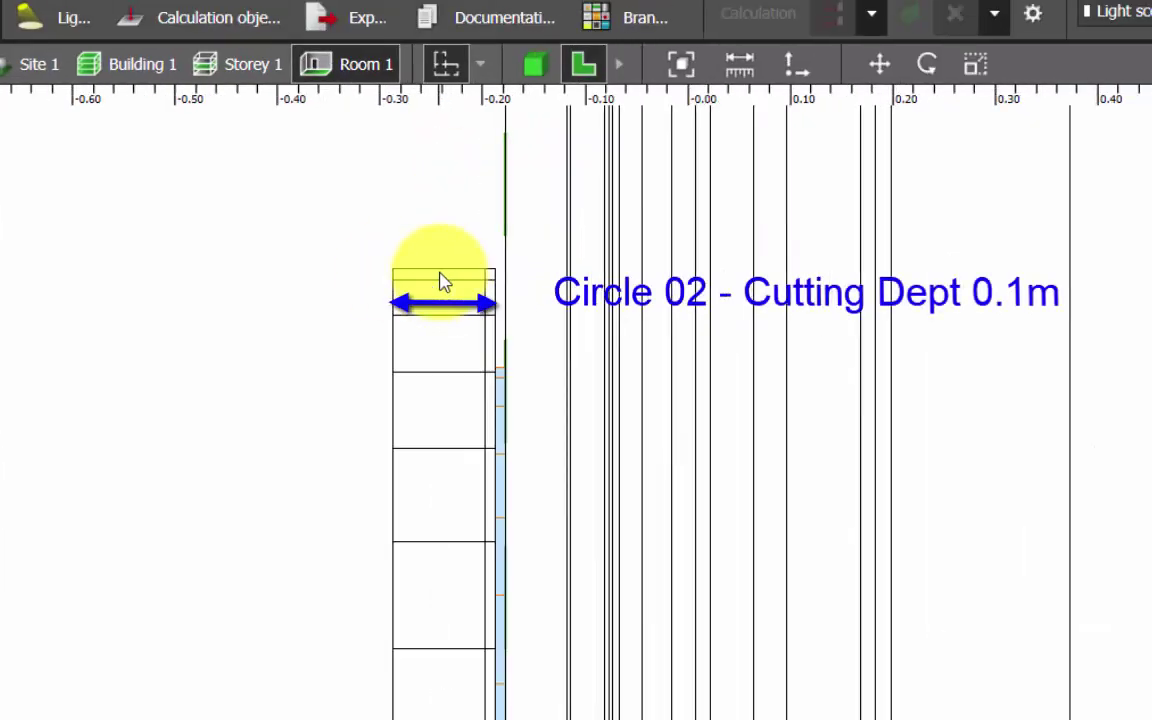
left_click(253, 72)
scroll(252, 265, "up", 3)
scroll(409, 295, "down", 2)
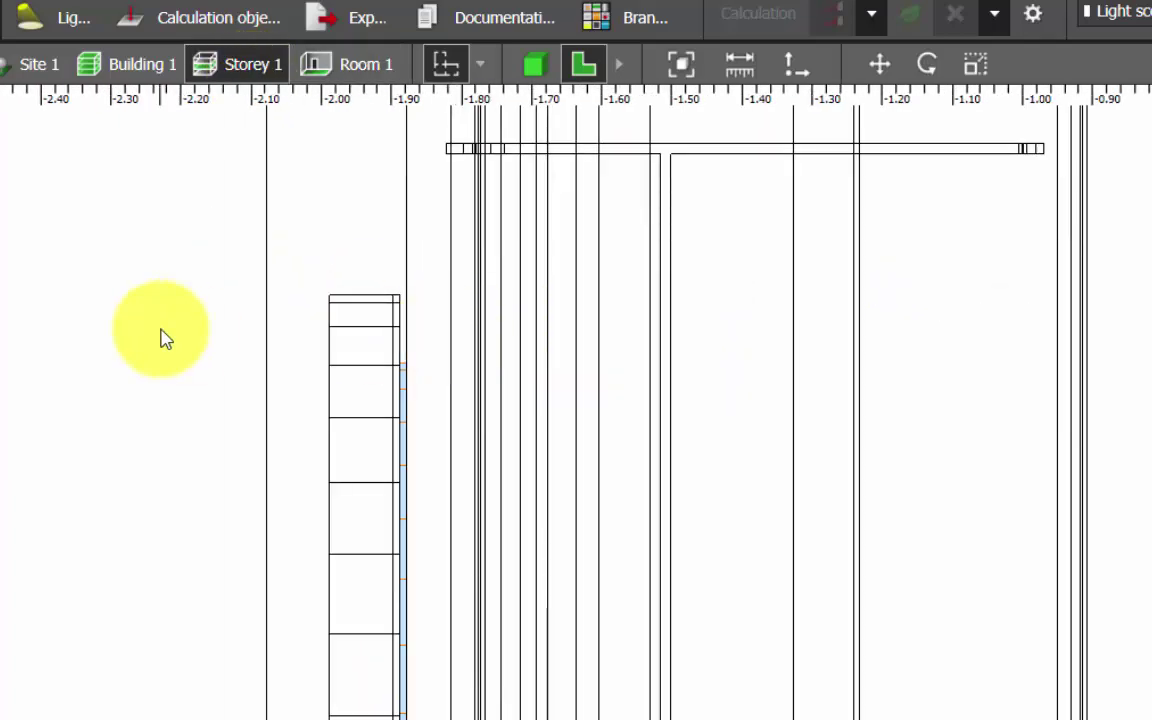
Deselect the cutout, compare the depths of both cutouts in plan view, and return to the 3D view
left_click(160, 330)
scroll(399, 334, "up", 1)
scroll(404, 391, "up", 1)
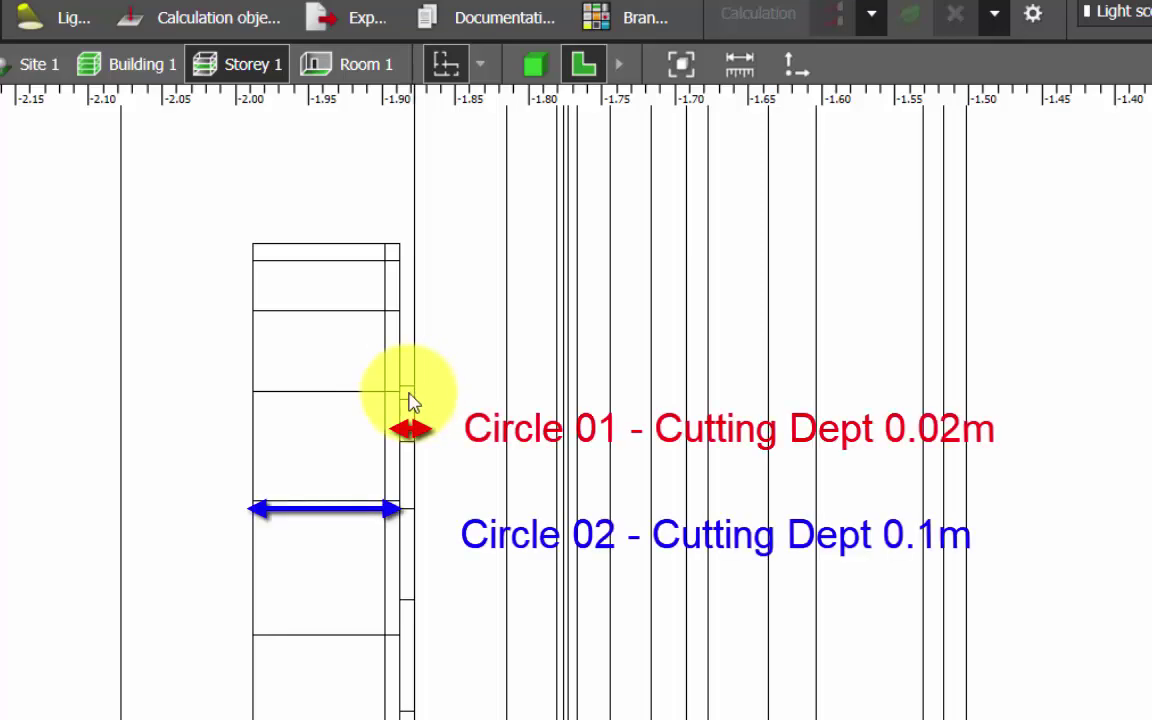
left_click(535, 64)
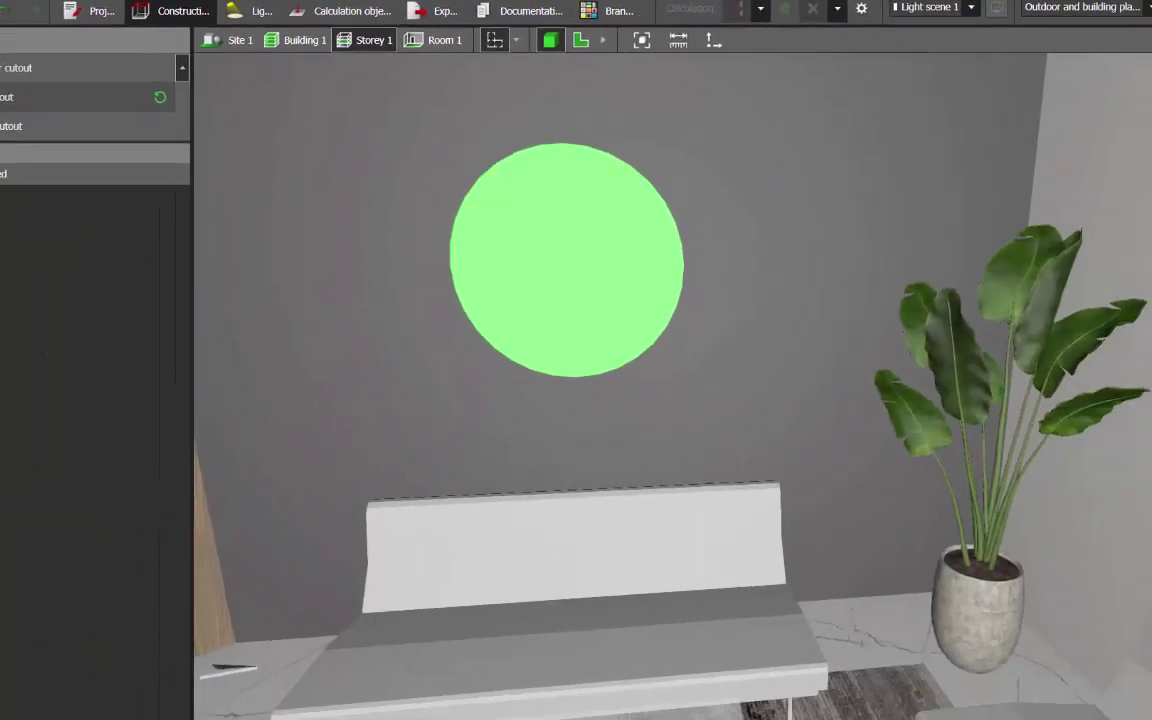
Move the larger cutout so it sits centred around the smaller circle at Y 1.879 m, Z 1.723 m, and finish editing the cutouts
left_click(586, 198)
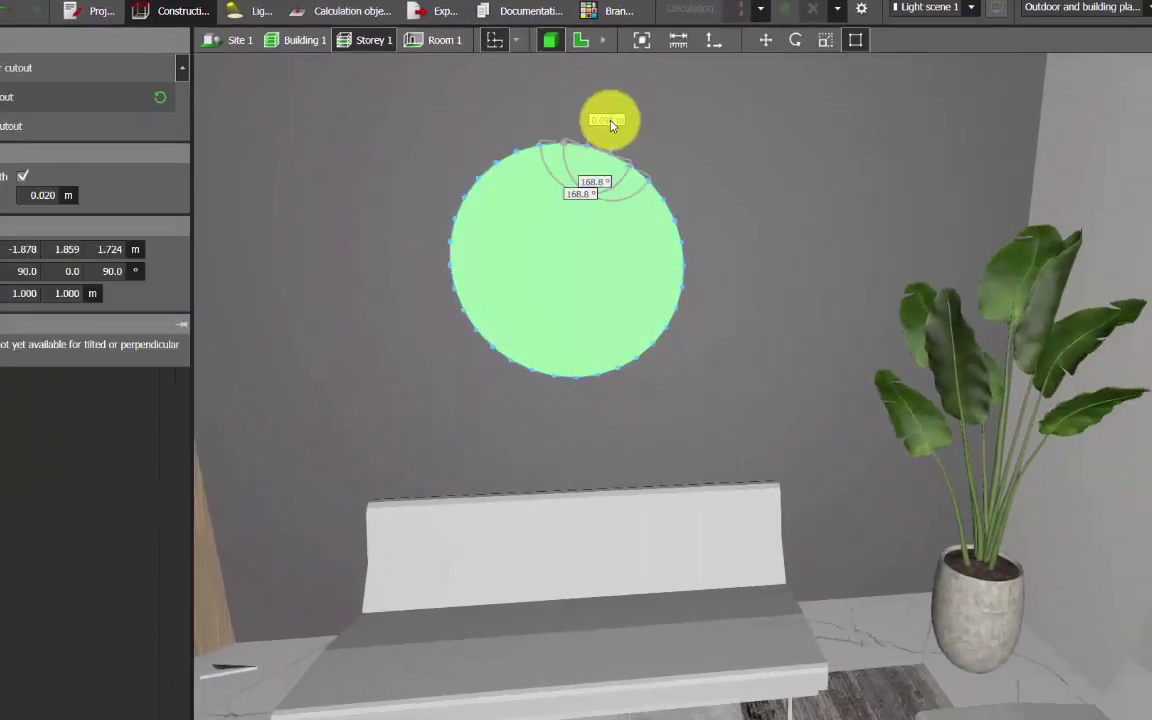
left_click(589, 197)
right_click_drag(573, 260, 567, 236)
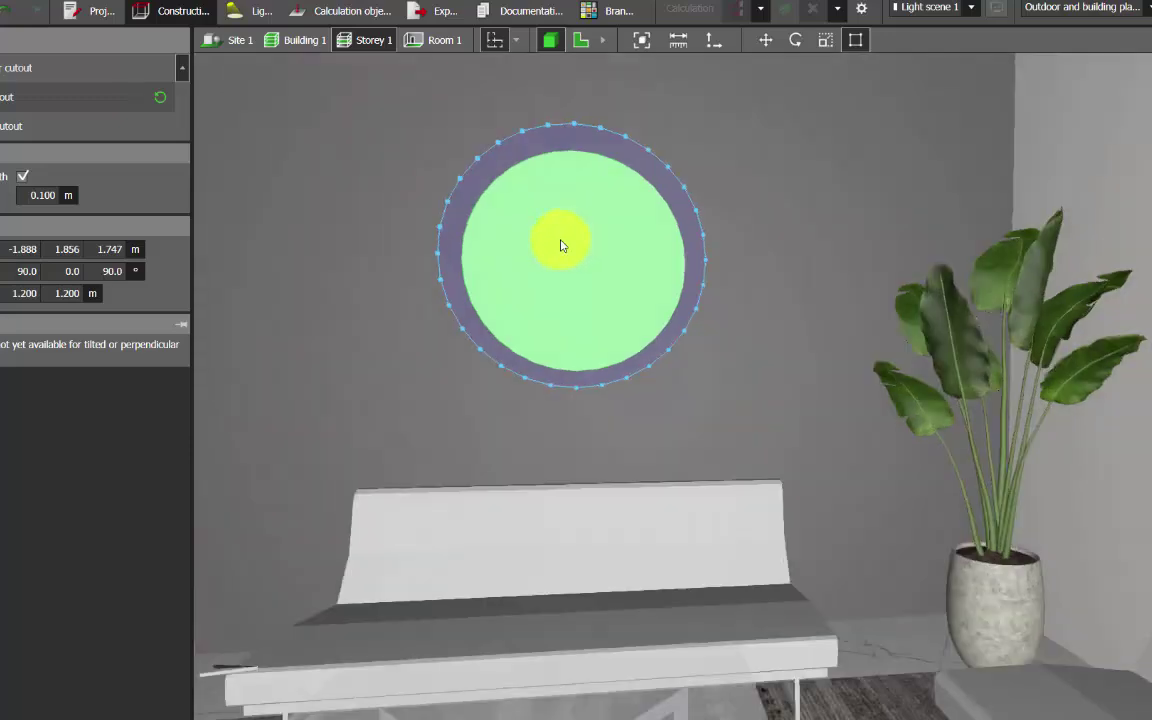
scroll(543, 250, "up", 2)
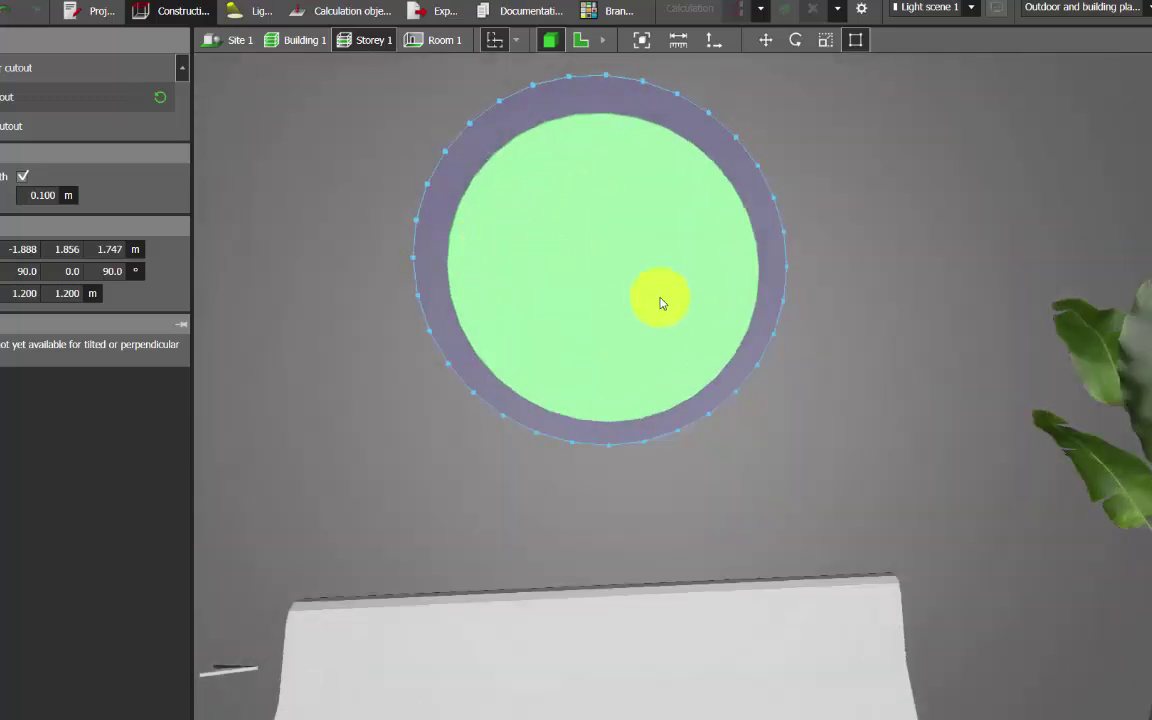
left_click(604, 42)
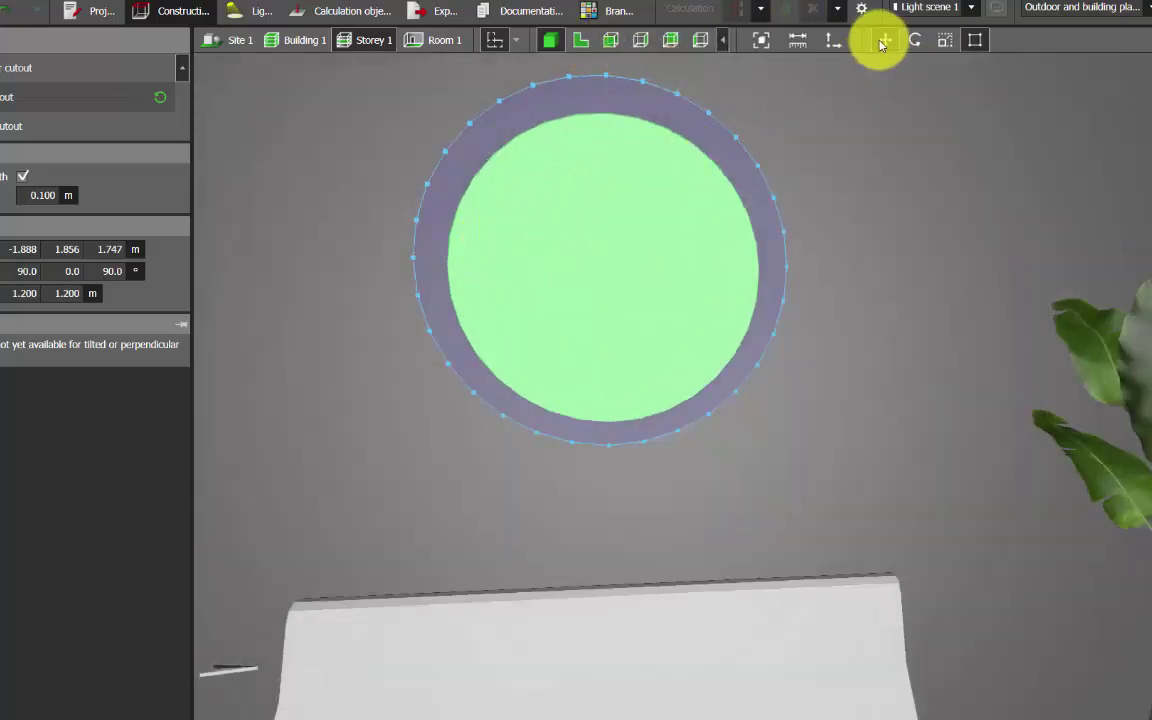
left_click(883, 42)
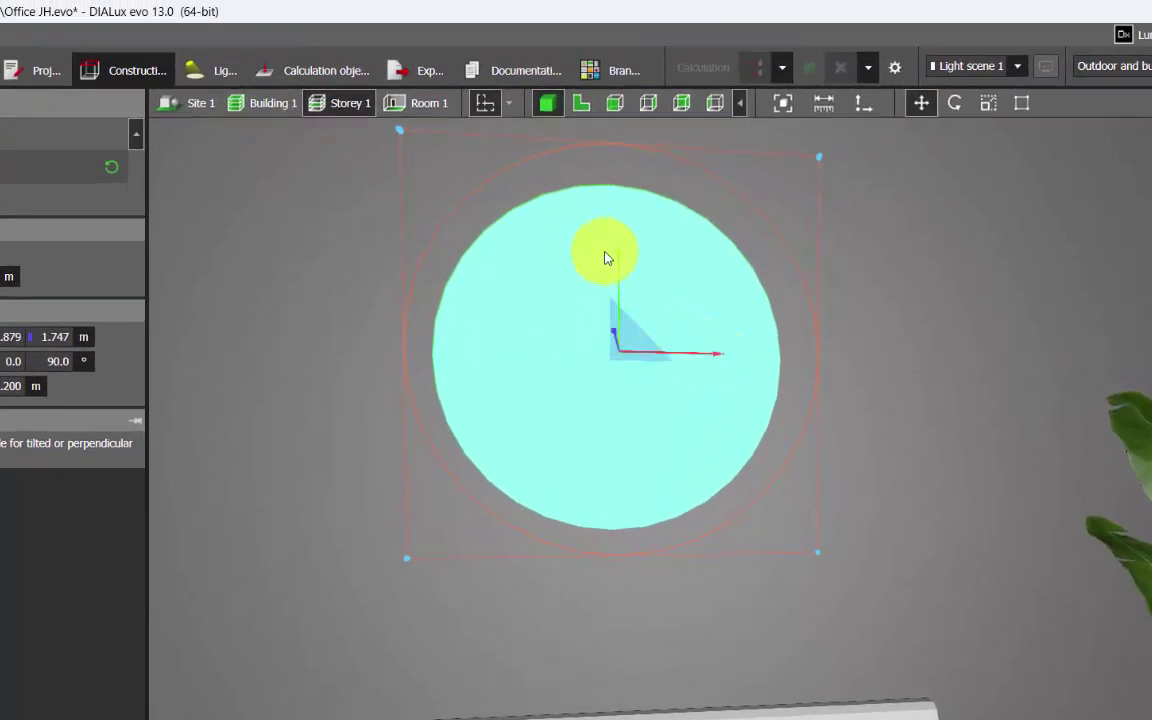
key("Caps_Lock")
left_click_drag(617, 255, 617, 269)
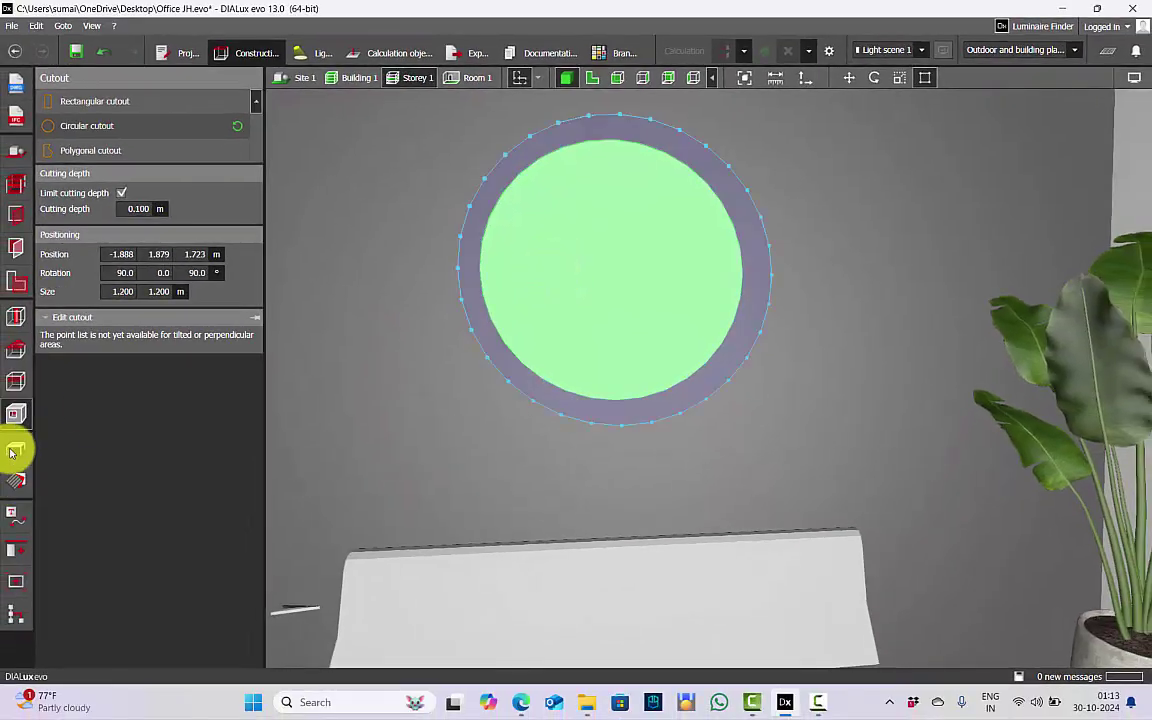
left_click(15, 449)
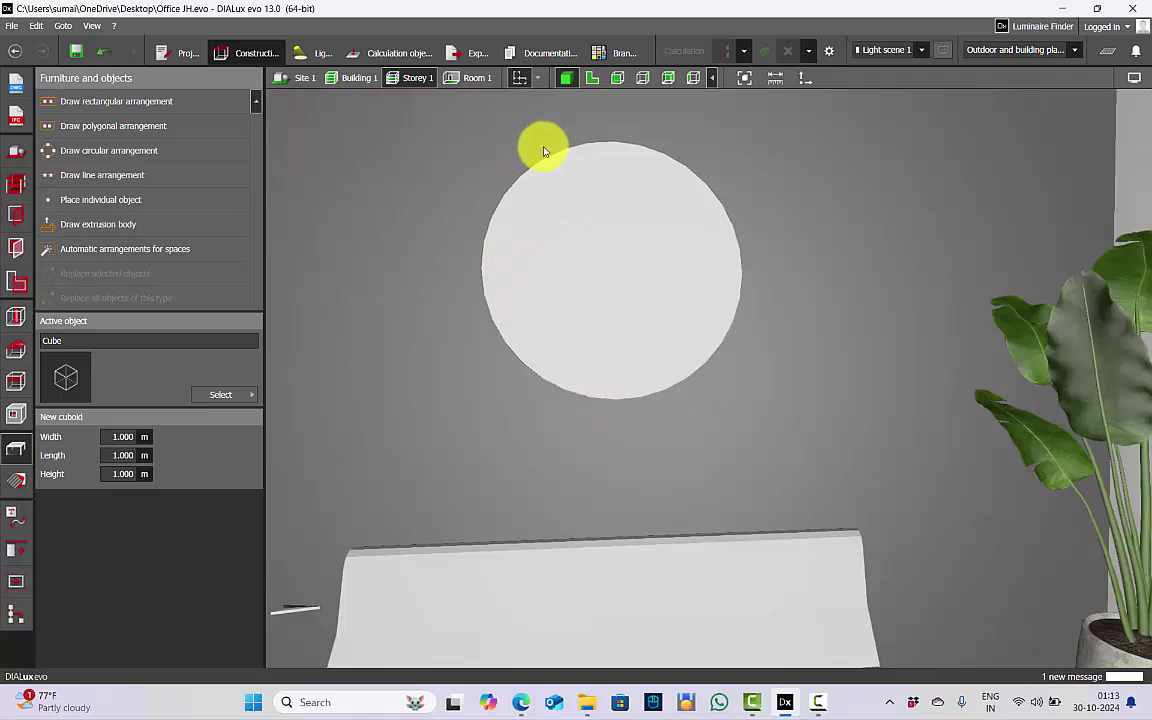
Switch to the web browser, search for lumsearch in a new tab, and open the DIALux Luminaire Finder
left_click(521, 702)
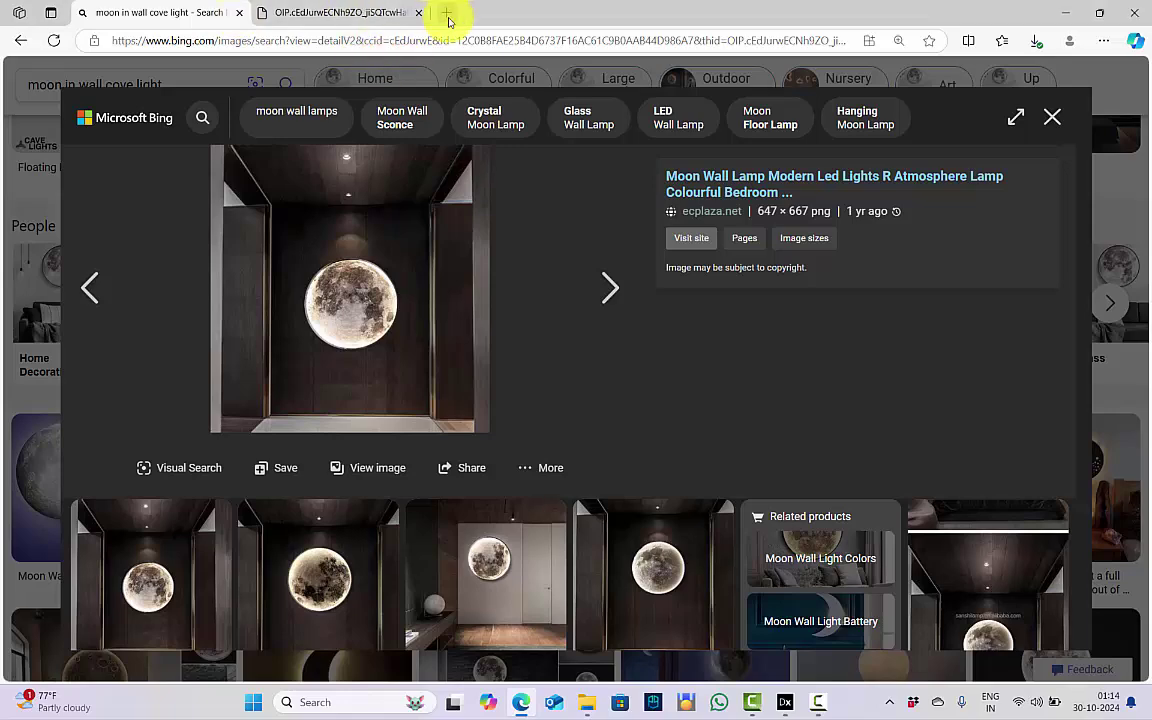
left_click(448, 12)
type("LUM")
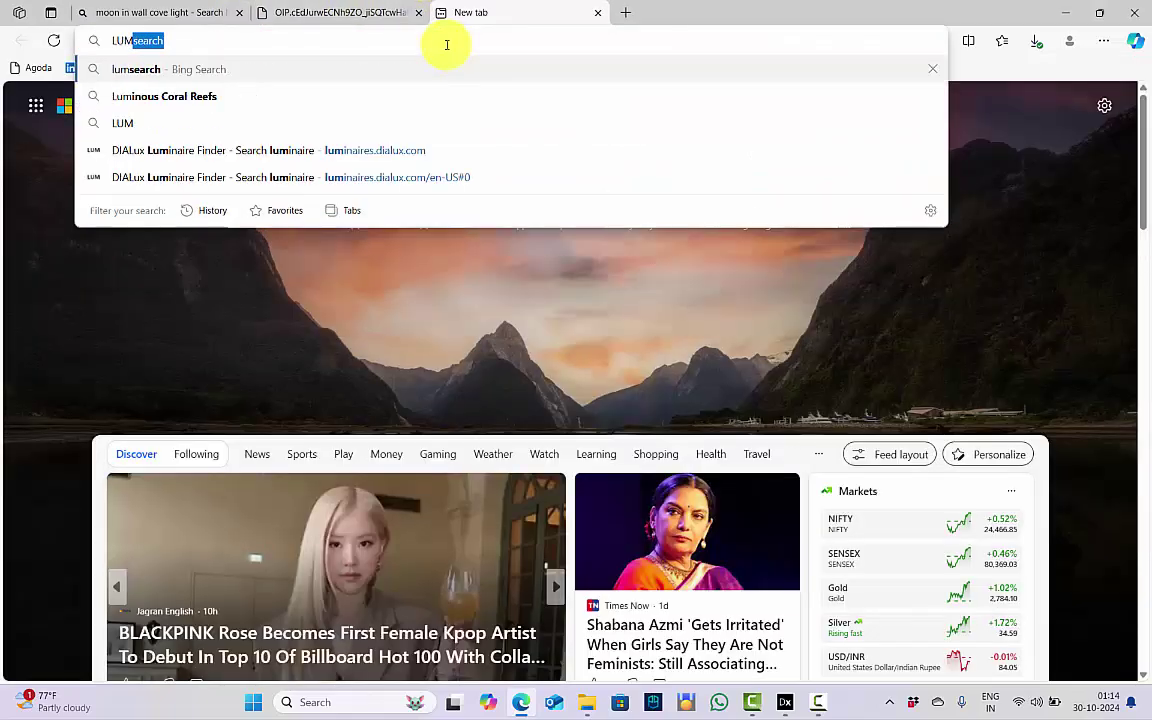
key("Return")
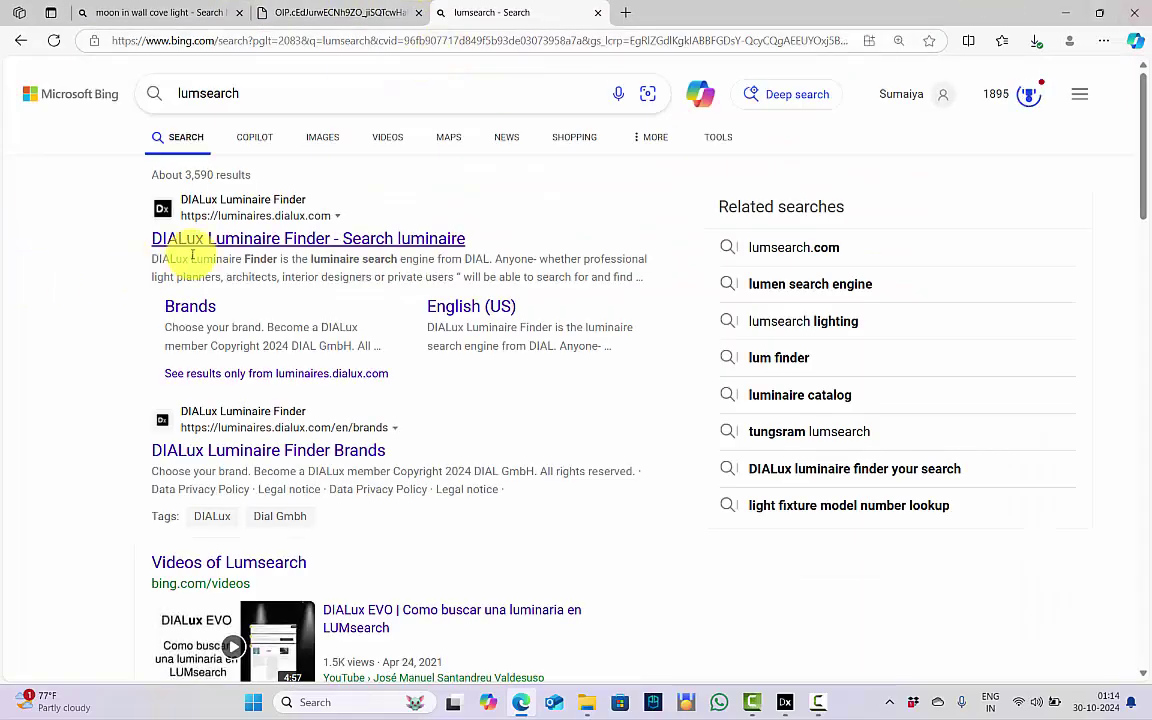
left_click(199, 246)
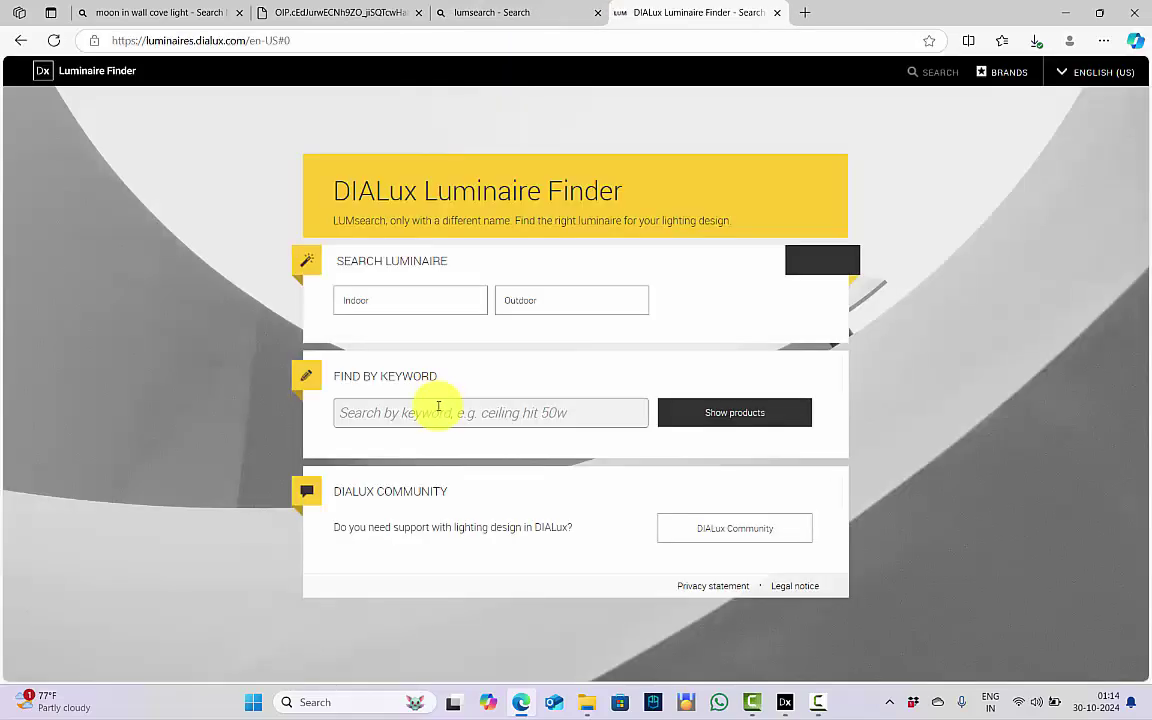
Search the Luminaire Finder by keyword for LED STRIP and look through the matching products
left_click(437, 408)
type("LED S")
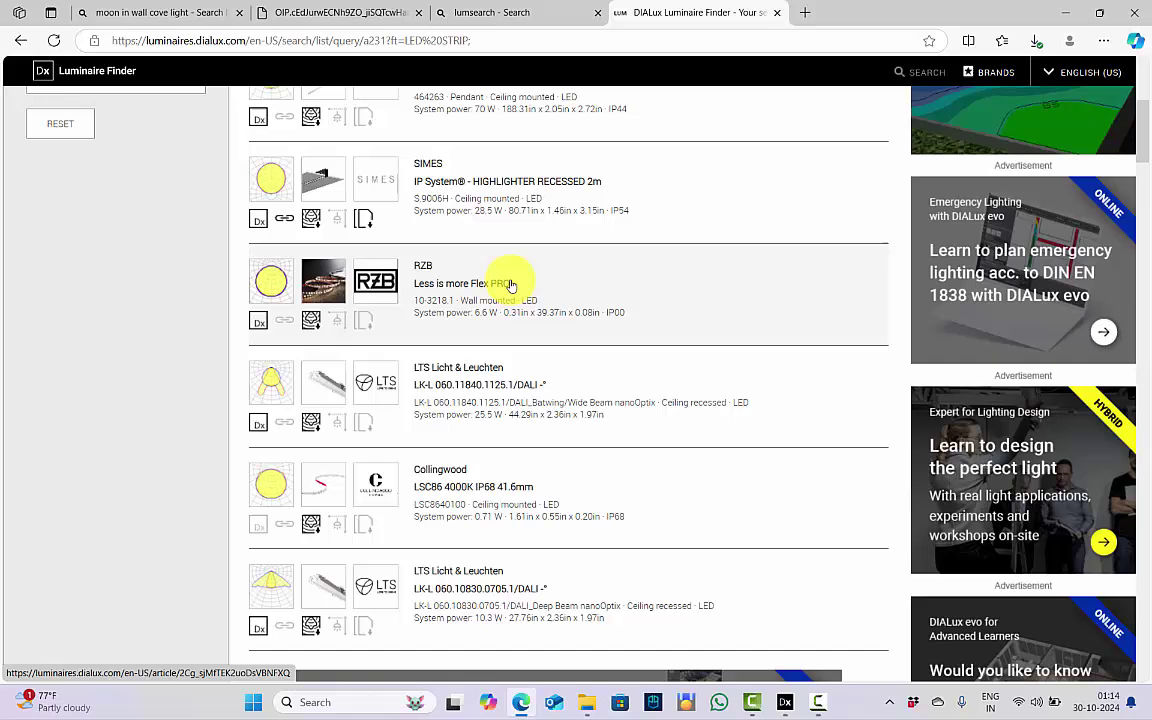
scroll(509, 283, "down", 1)
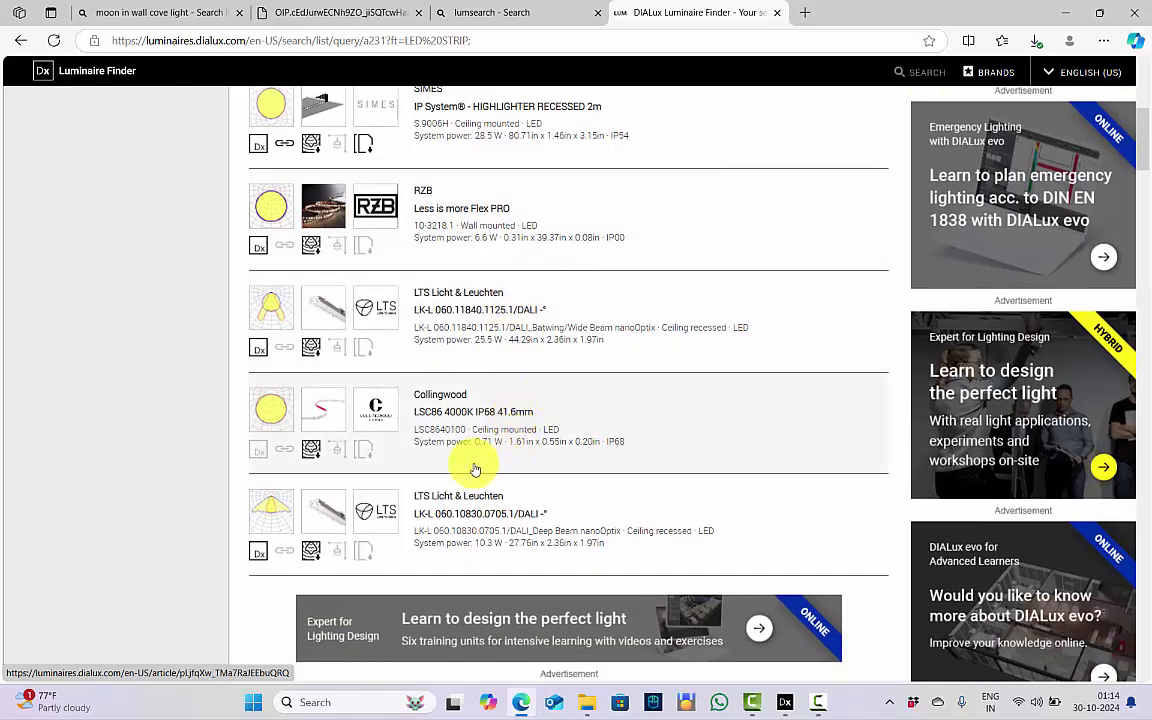
scroll(475, 469, "up", 3, "ctrl")
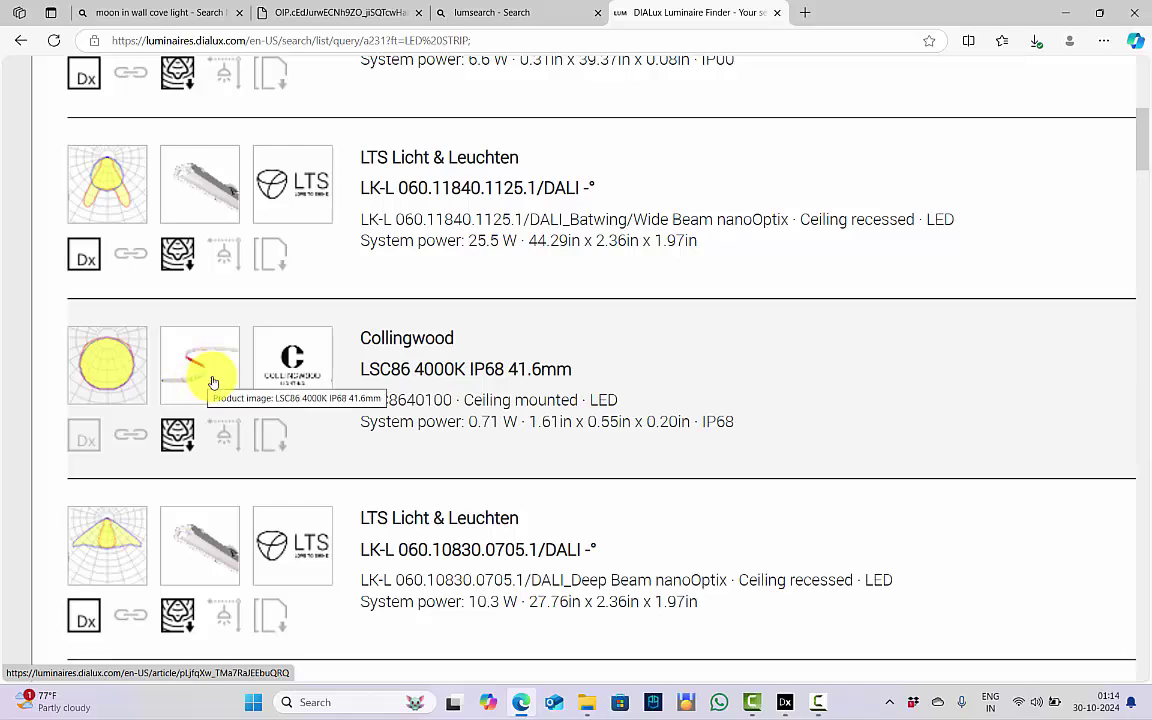
Open the data sheet of the Collingwood LSC86 4000K IP68 41.6mm strip and download its photometric data ZIP file
left_click(527, 377)
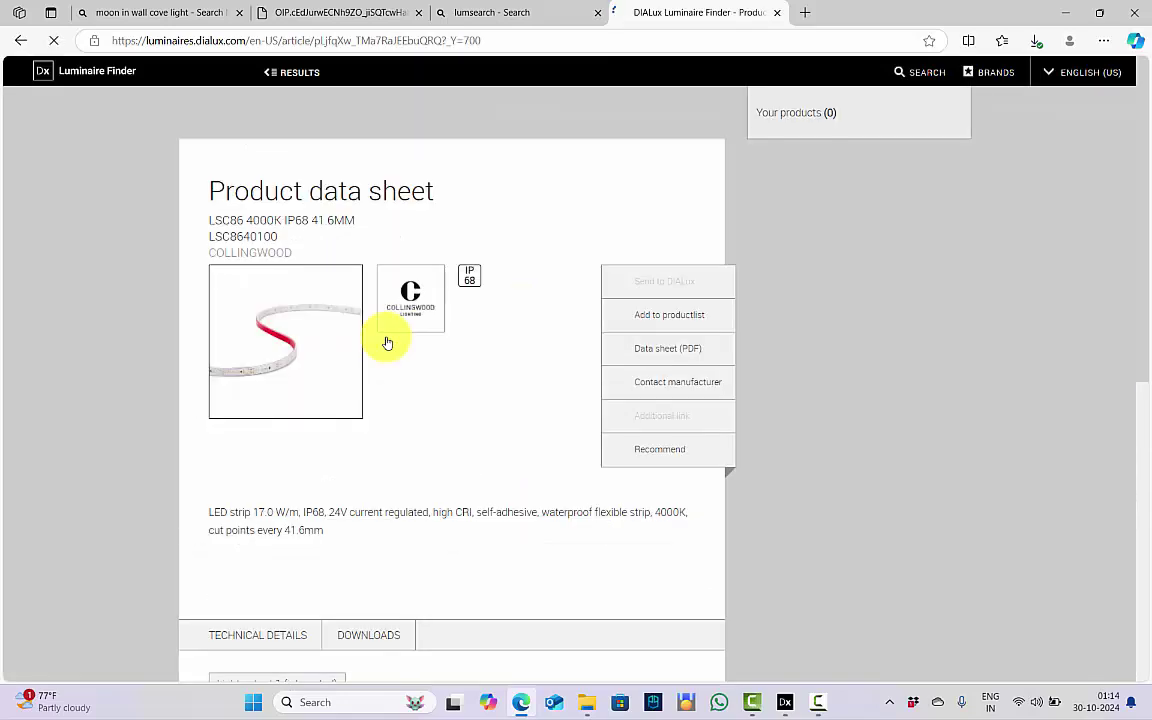
scroll(612, 340, "down", 3)
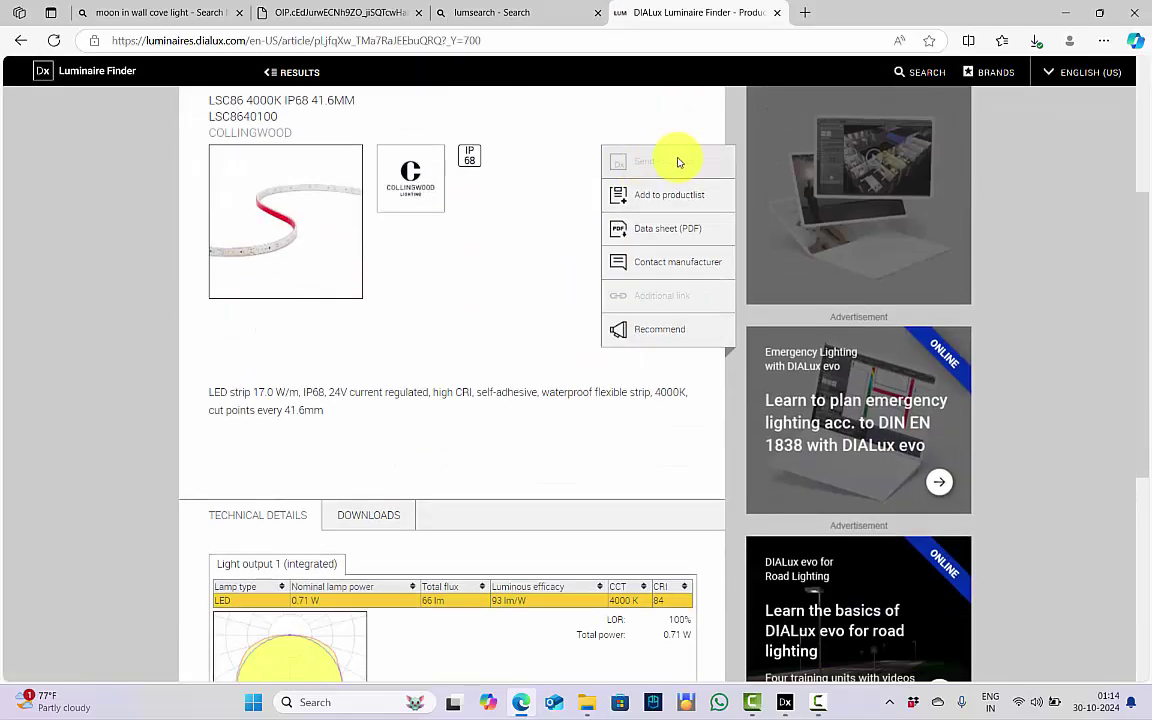
scroll(663, 175, "down", 3)
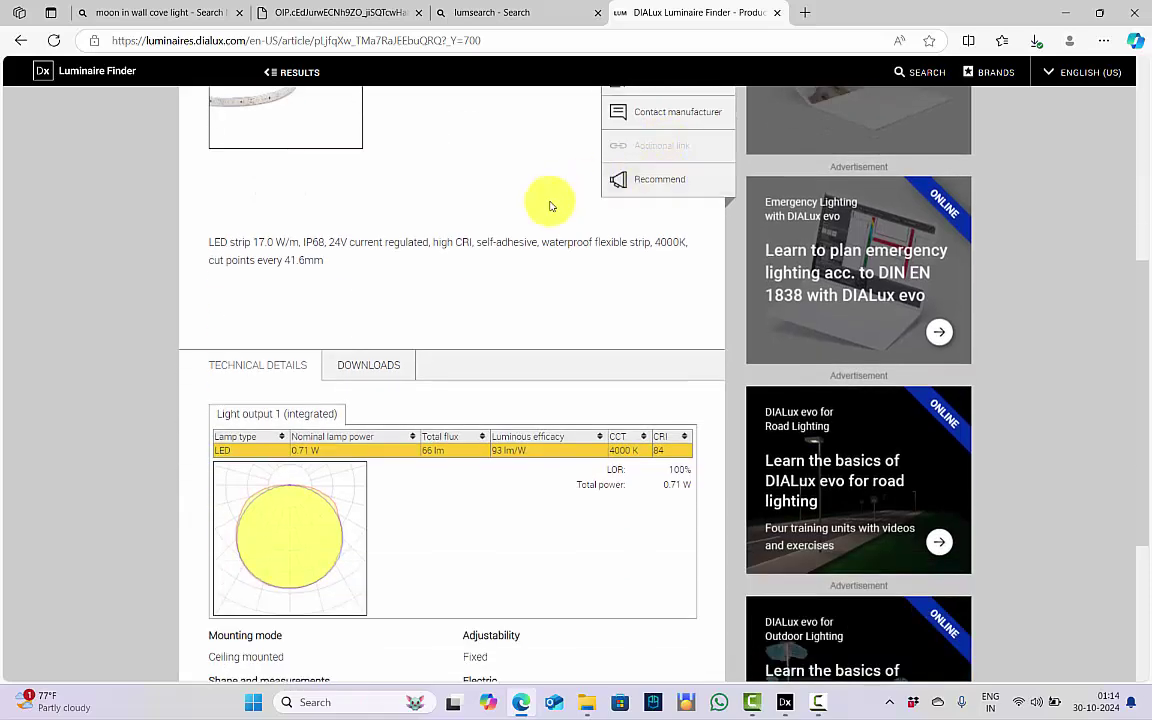
left_click(387, 302)
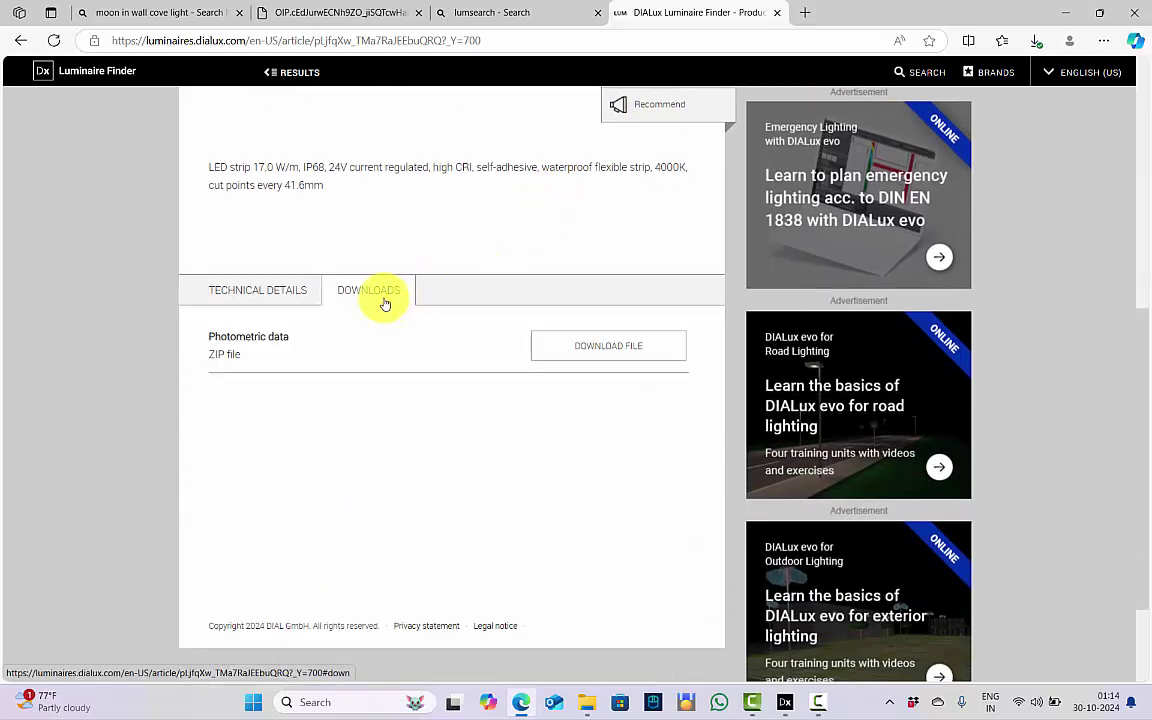
left_click(566, 352)
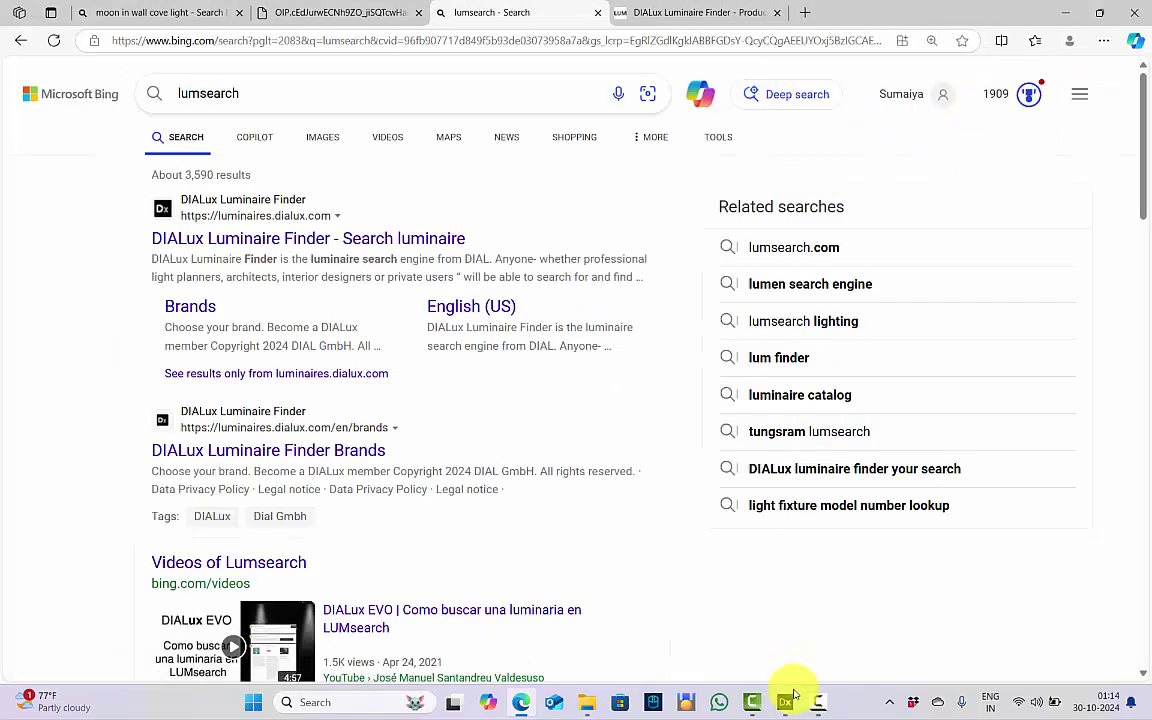
Switch to DIALux evo, open the luminaire file import in light planning, and close the file dialog without loading a file
left_click(786, 702)
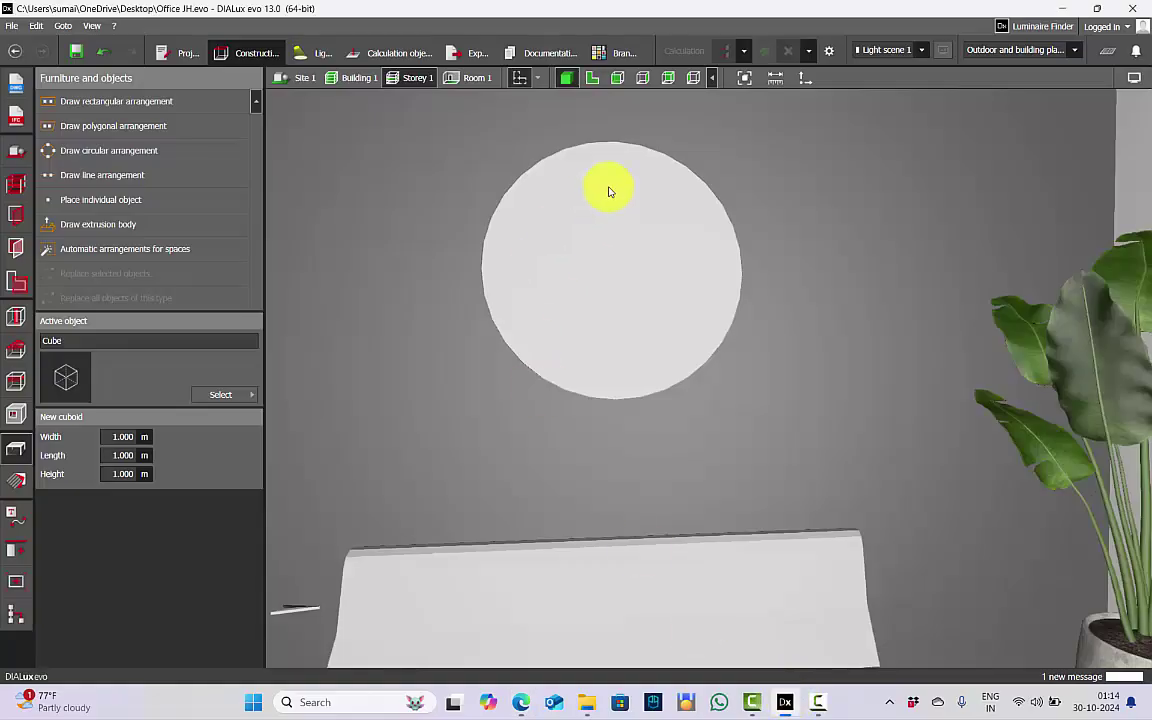
left_click(594, 79)
left_click(566, 79)
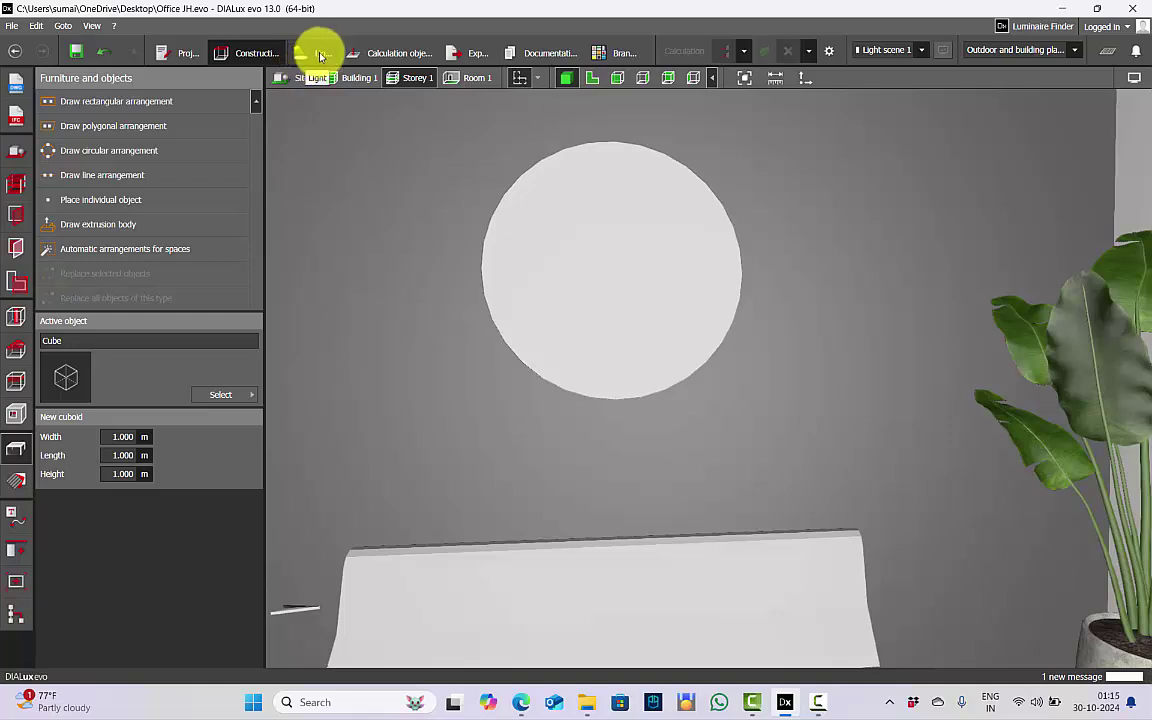
left_click(11, 25)
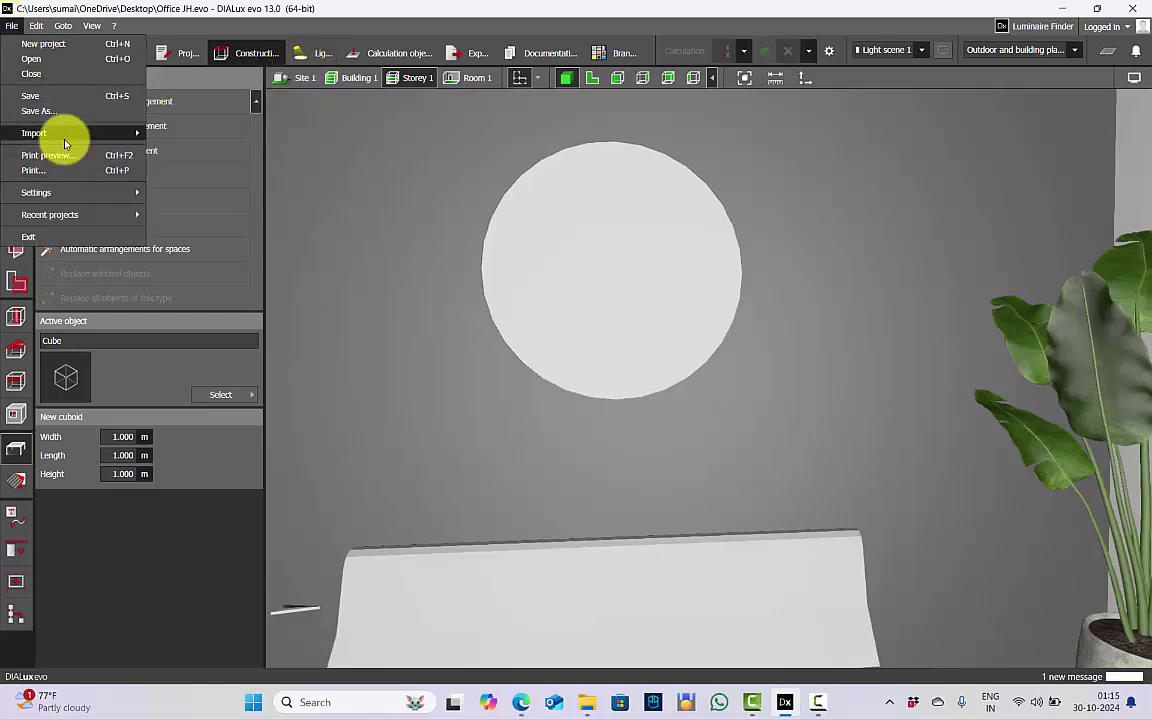
mouse_move(60, 132)
left_click(212, 191)
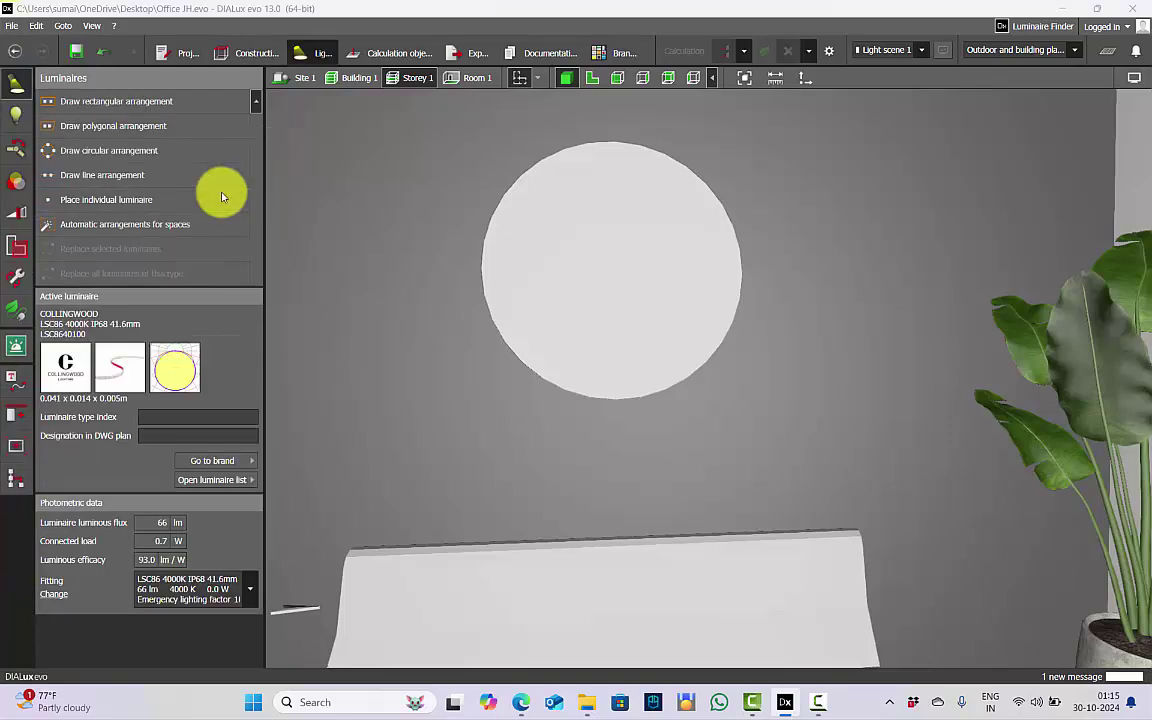
left_click(250, 156)
left_click(478, 183)
left_click(186, 188)
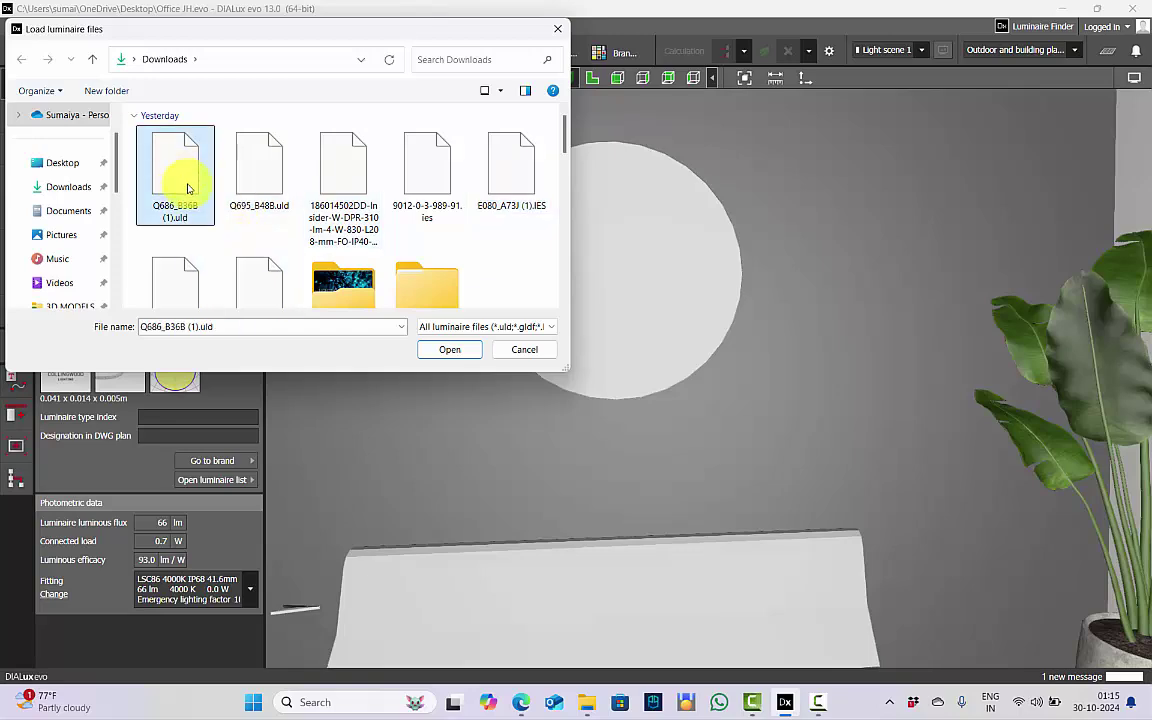
left_click(557, 28)
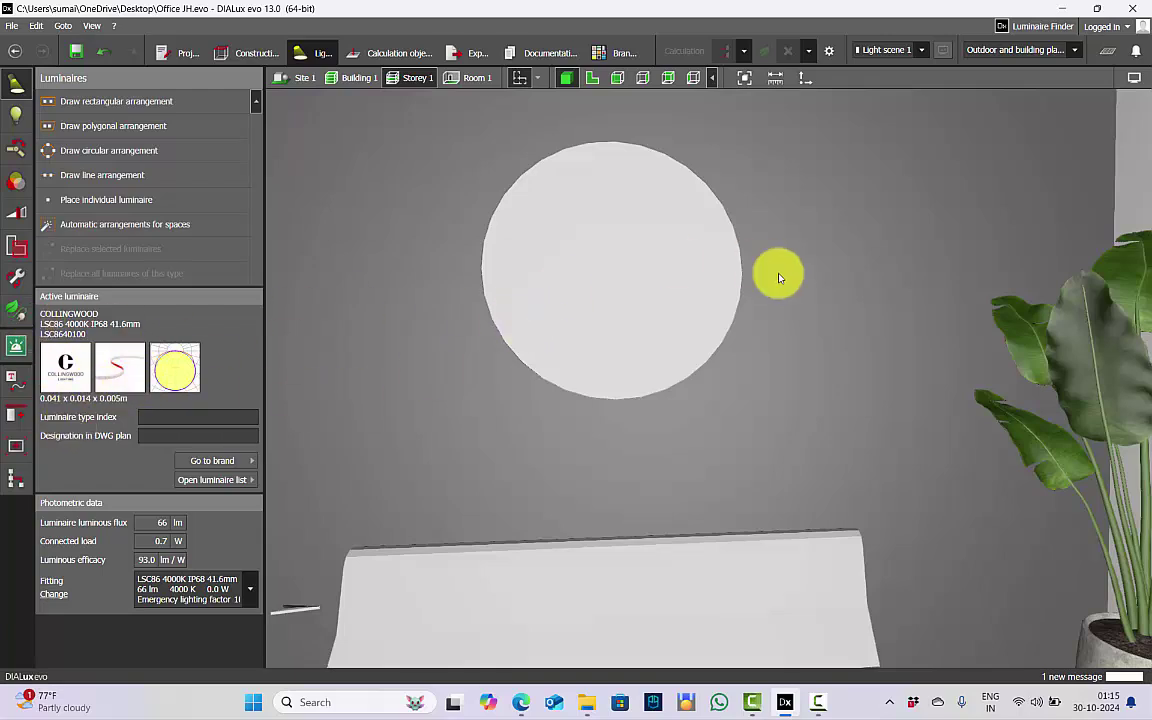
Draw a circular arrangement of the Collingwood strip luminaire, about 0.57 m in radius, from the centre of the wall circle
scroll(771, 285, "down", 1)
scroll(633, 310, "up", 1)
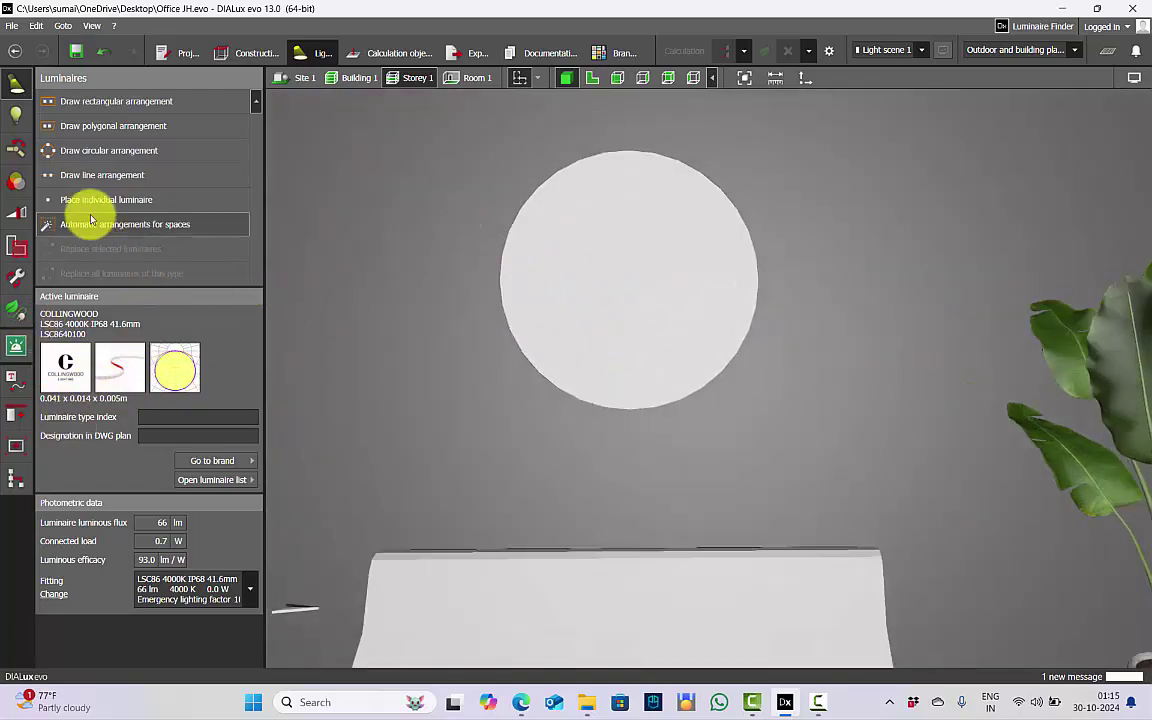
left_click(86, 152)
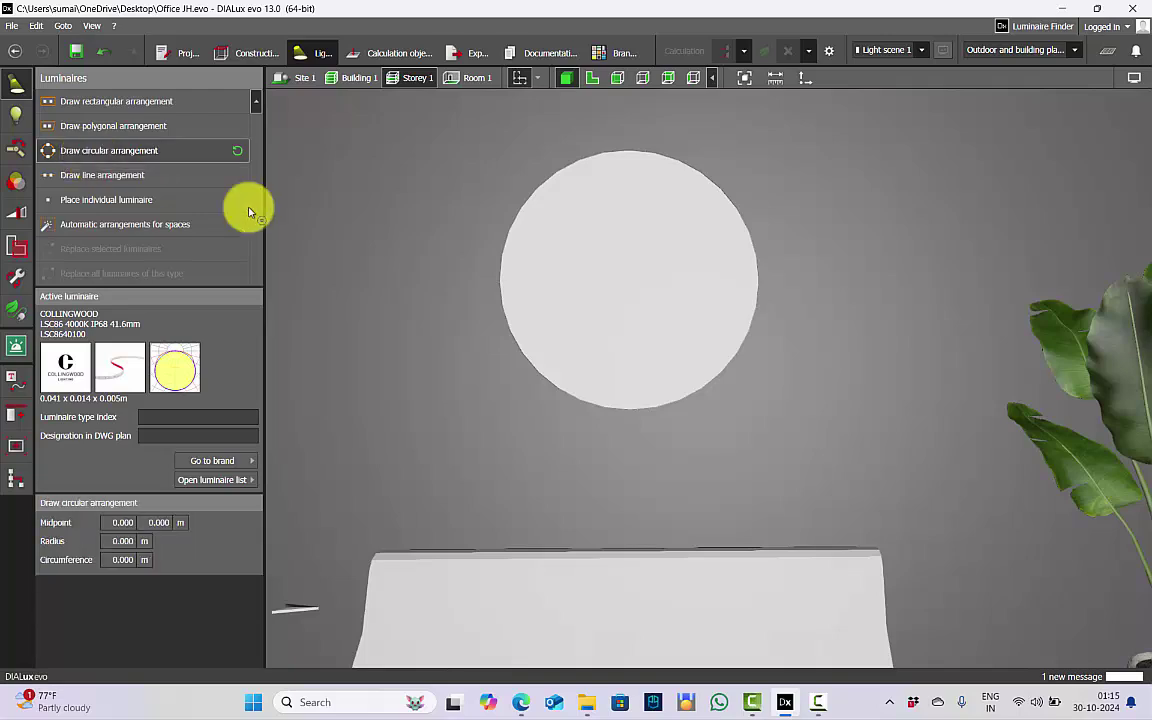
left_click(630, 282)
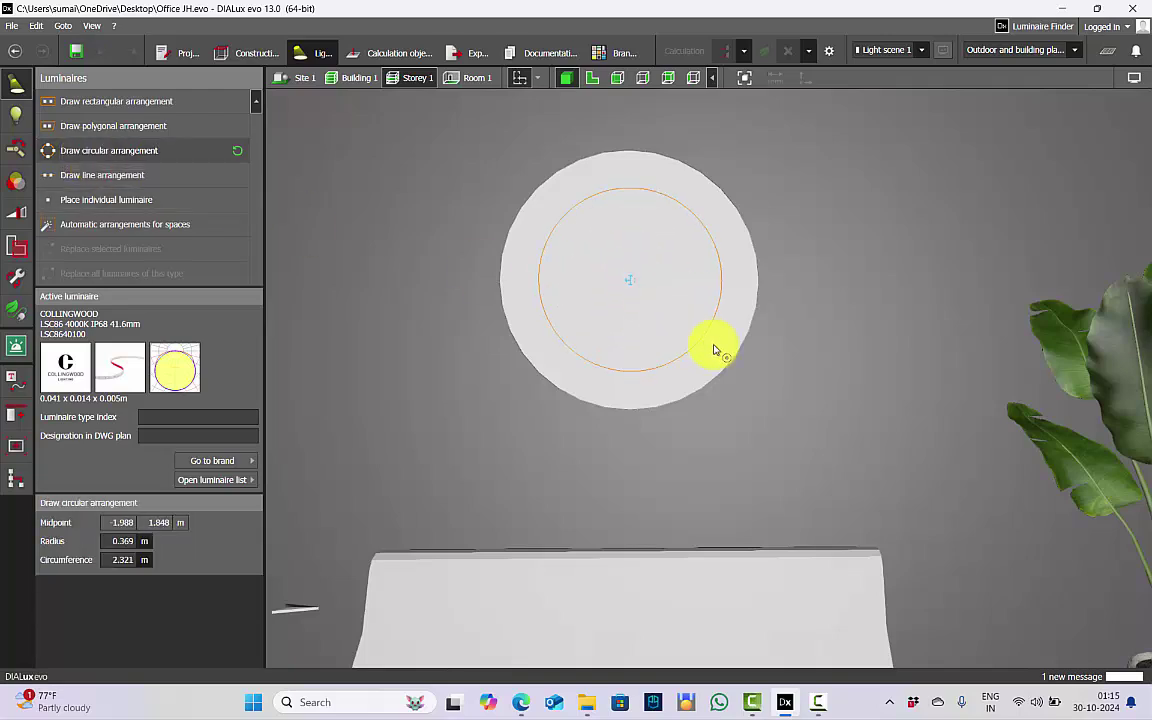
left_click(770, 378)
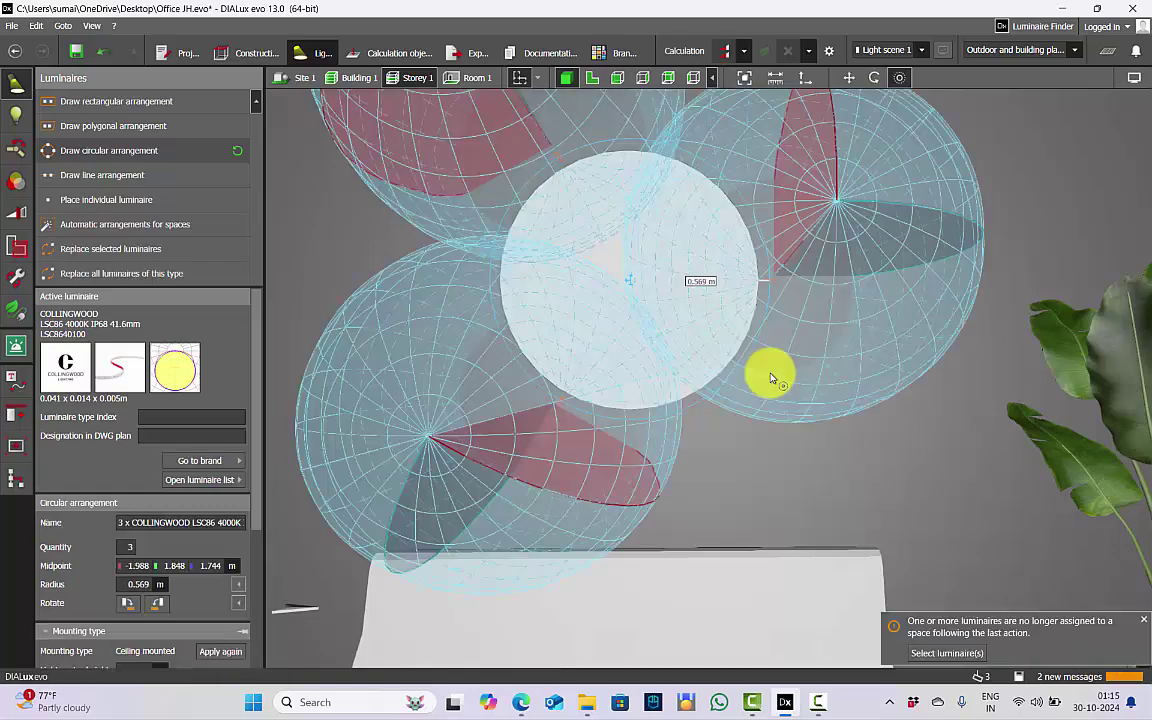
In a side view, shift the luminaire circle's midpoint to Y 1.881 m, Z 1.714 m and adjust its radius to 0.557 m between the cutouts' edges
left_click(617, 78)
left_click(642, 78)
left_click(592, 78)
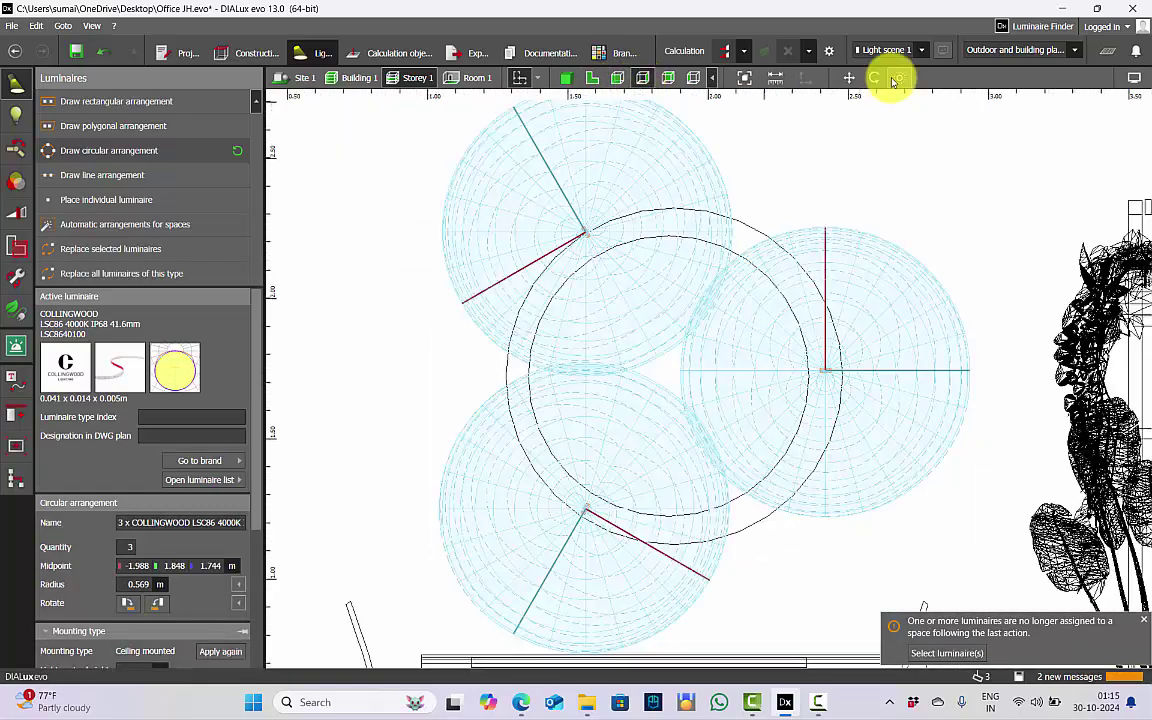
scroll(532, 237, "up", 3)
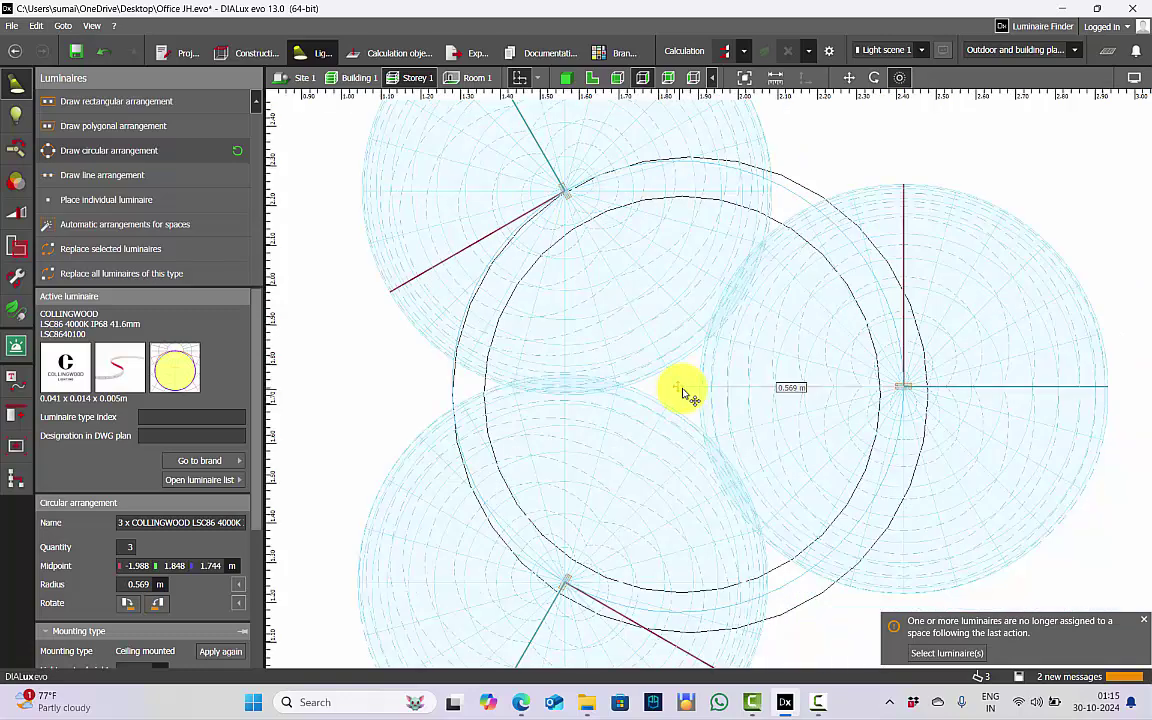
left_click_drag(679, 390, 689, 396)
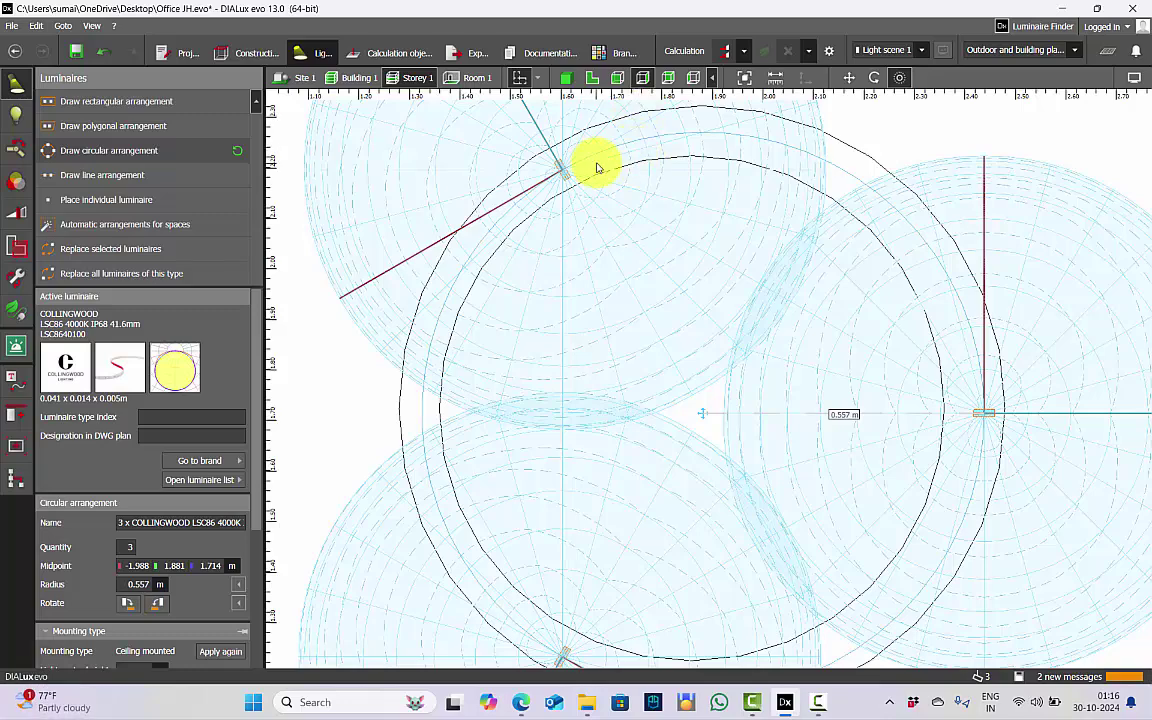
scroll(597, 167, "down", 2)
scroll(108, 545, "down", 2)
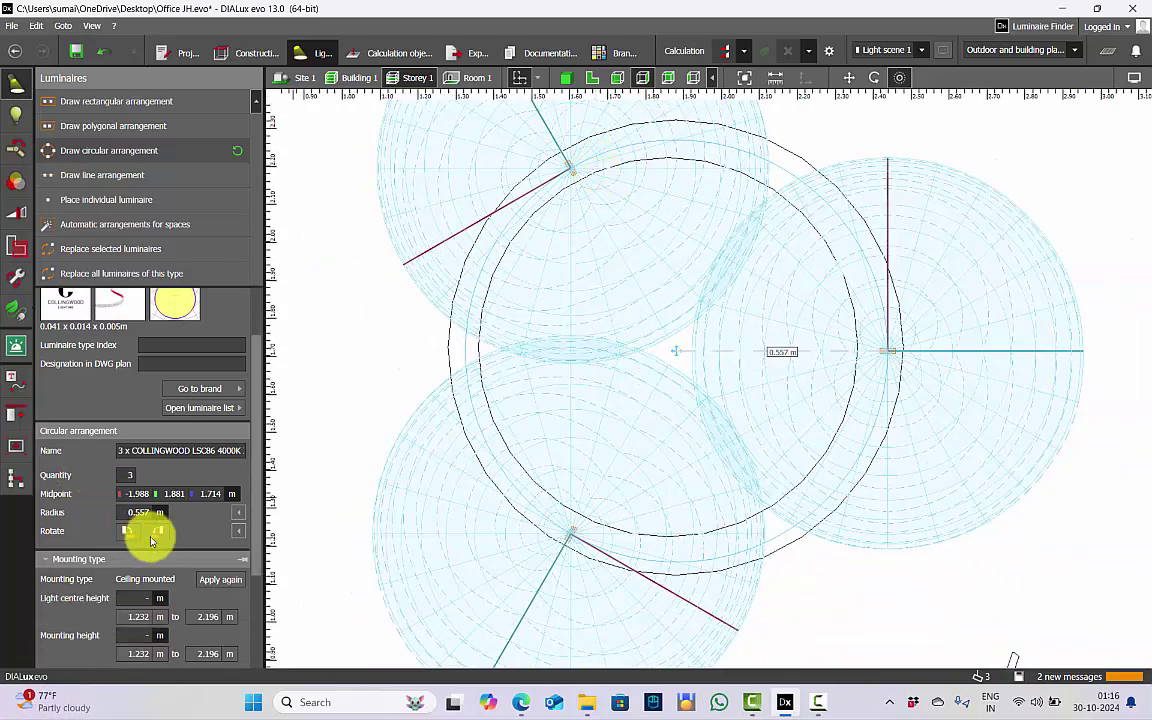
Rotate the circular arrangement's luminaires and raise their quantity to 30, finishing at 40 strips
left_click(155, 533)
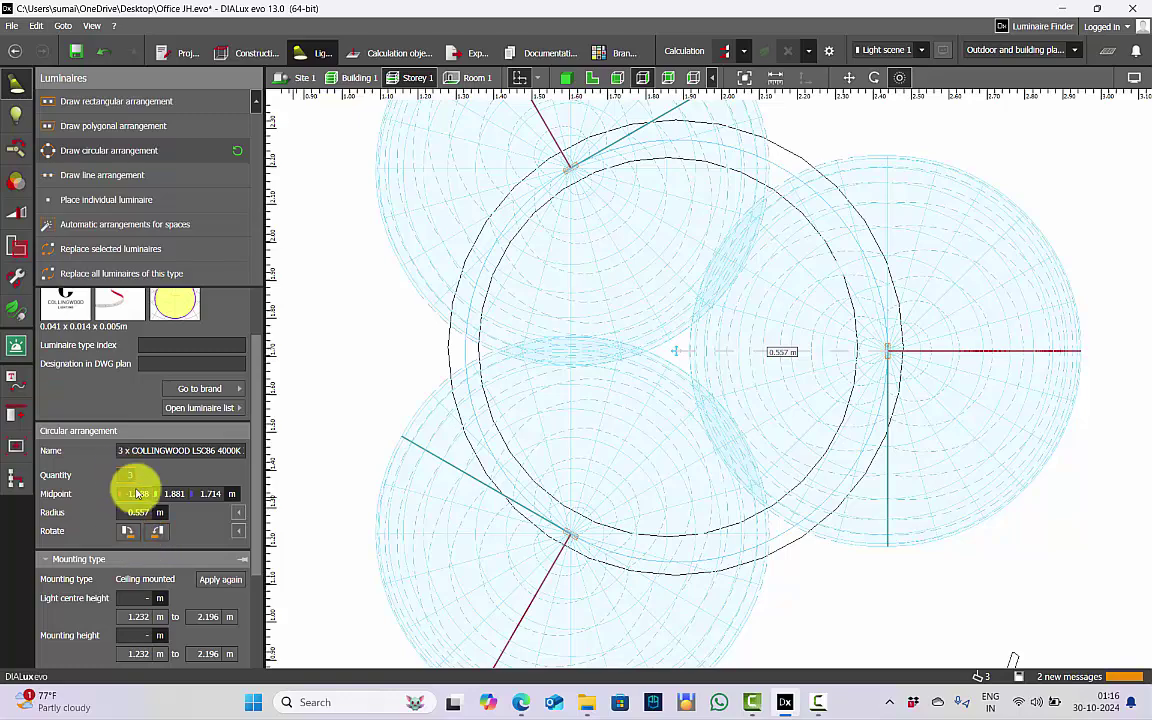
key("Return")
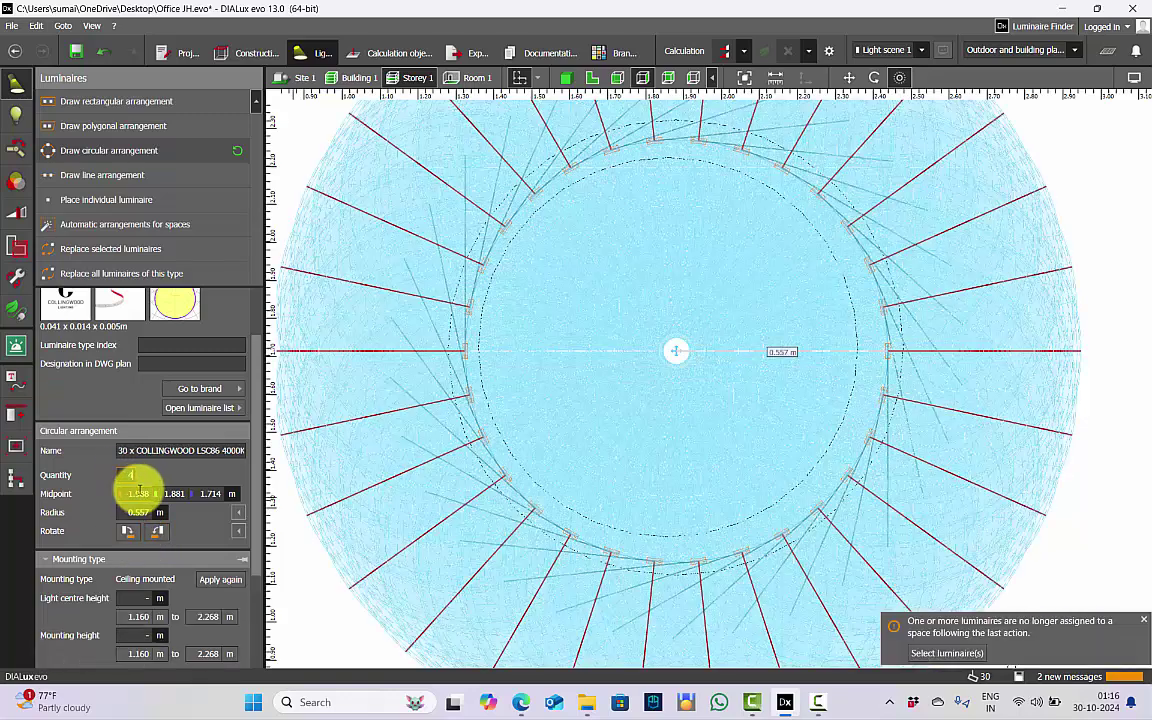
key("Return")
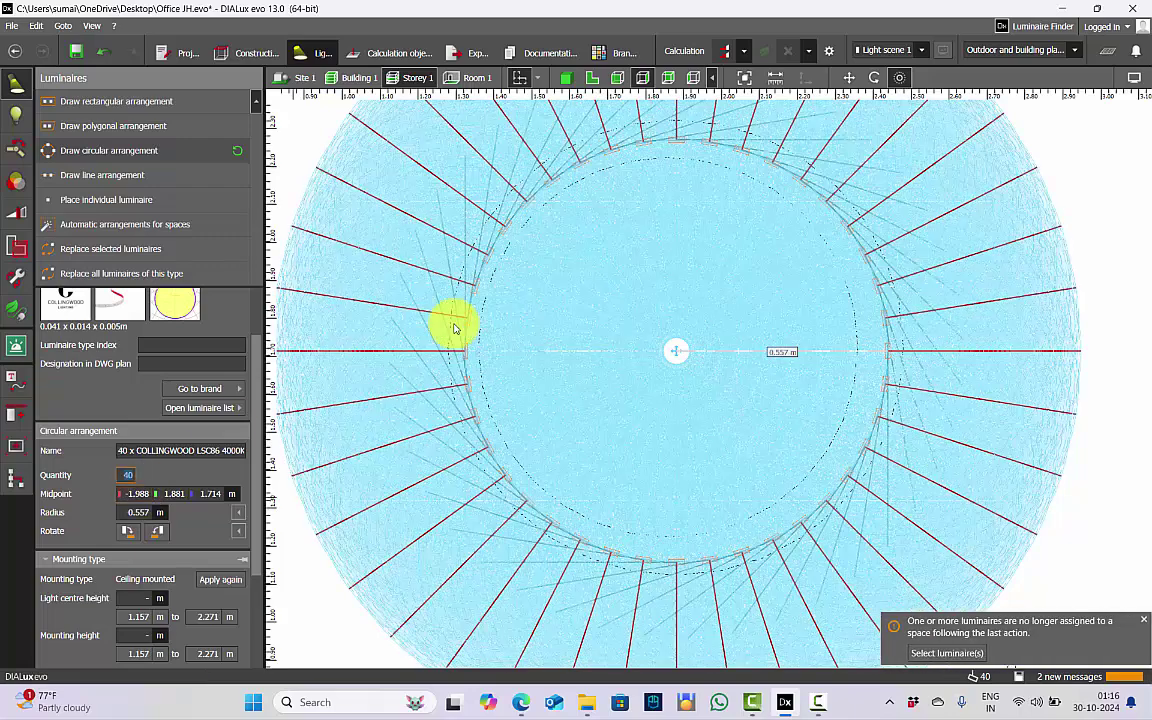
In the floor plan view, rotate the luminaire circle so its strips emit into the wall instead of the room
left_click(571, 296)
left_click(581, 151)
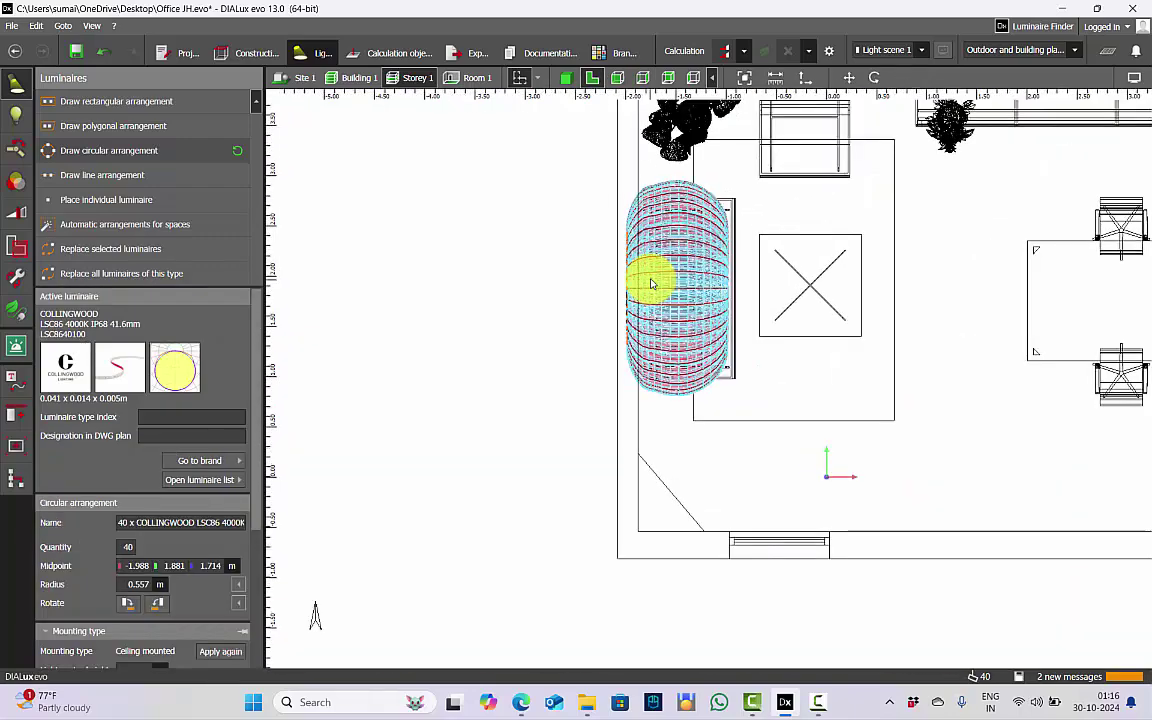
scroll(628, 271, "up", 2)
scroll(629, 272, "up", 3)
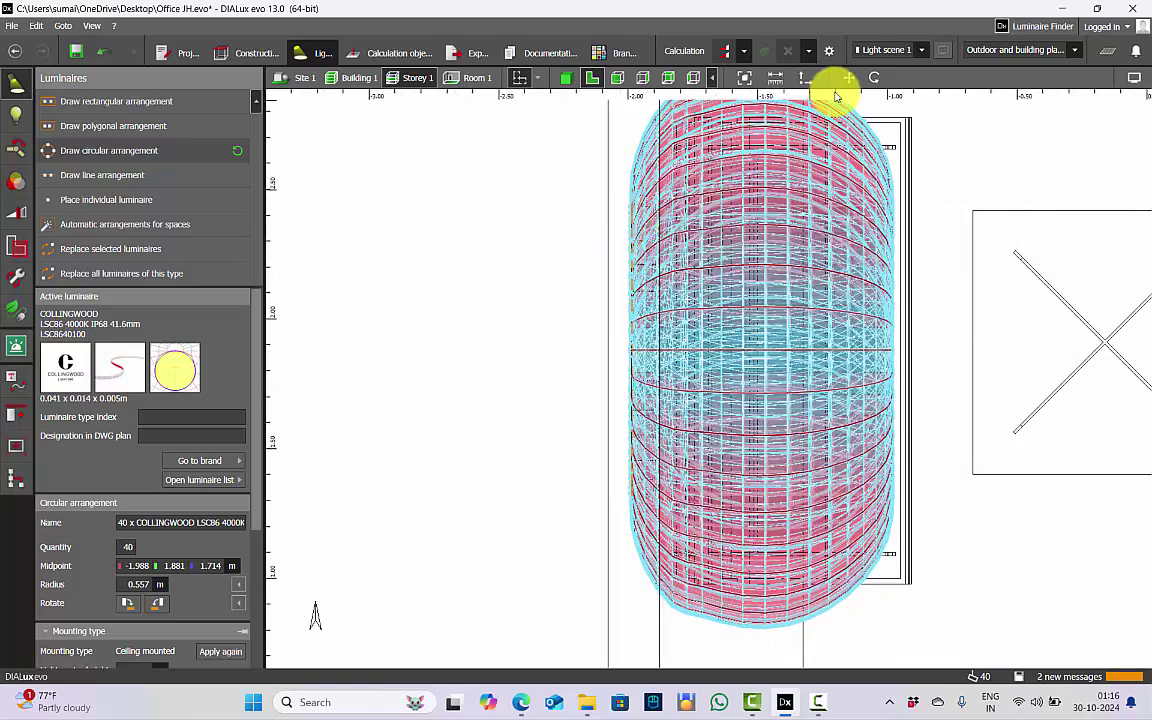
scroll(464, 242, "down", 2)
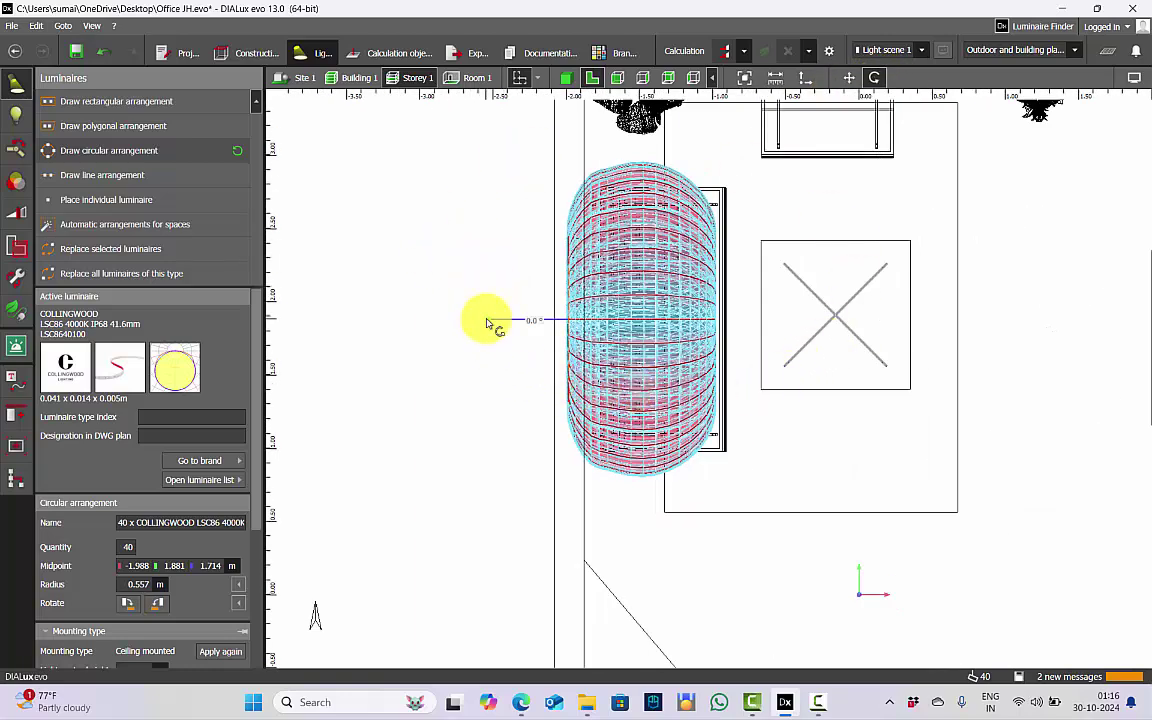
left_click_drag(488, 320, 638, 323)
Move the luminaire circle toward the room to midpoint X -1.888 m and check its alignment with the cutouts in plan
scroll(606, 282, "up", 7)
mouse_move(546, 420)
left_mouse_down()
mouse_move(591, 419)
mouse_move(537, 437)
mouse_move(545, 404)
mouse_move(557, 407)
left_mouse_up()
scroll(560, 430, "up", 3)
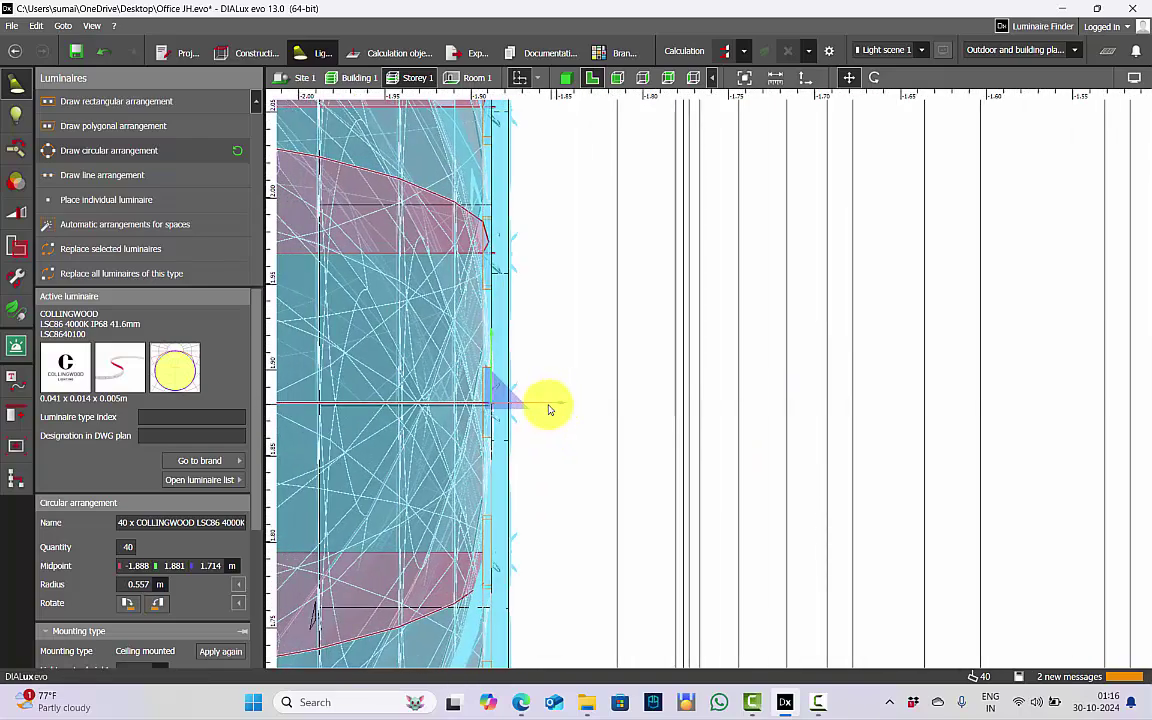
left_click(549, 409)
scroll(506, 300, "down", 2)
scroll(563, 447, "down", 3)
scroll(537, 224, "up", 3)
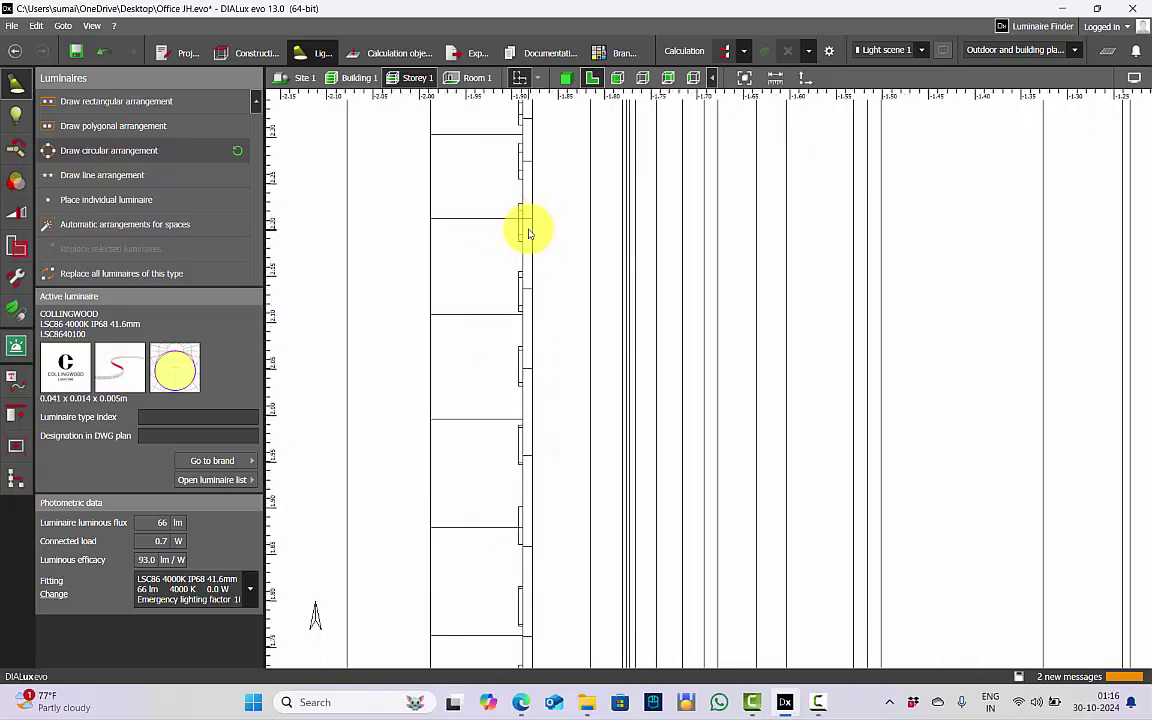
left_click(520, 231)
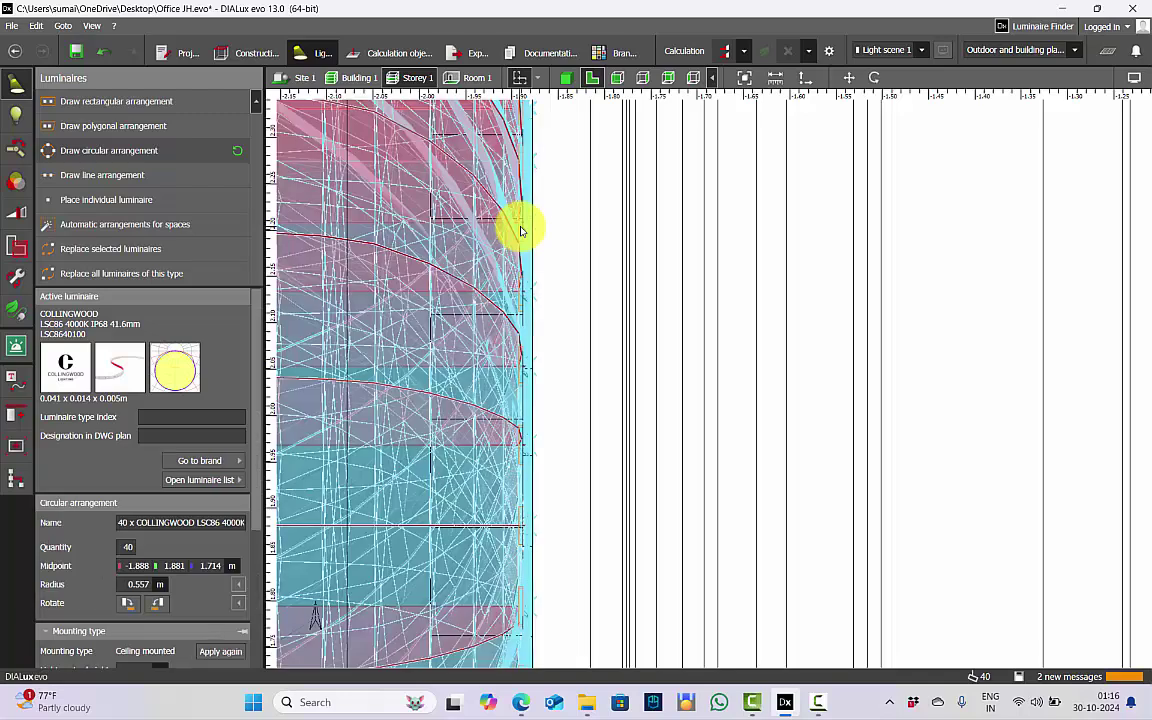
key("Escape")
scroll(512, 218, "up", 2)
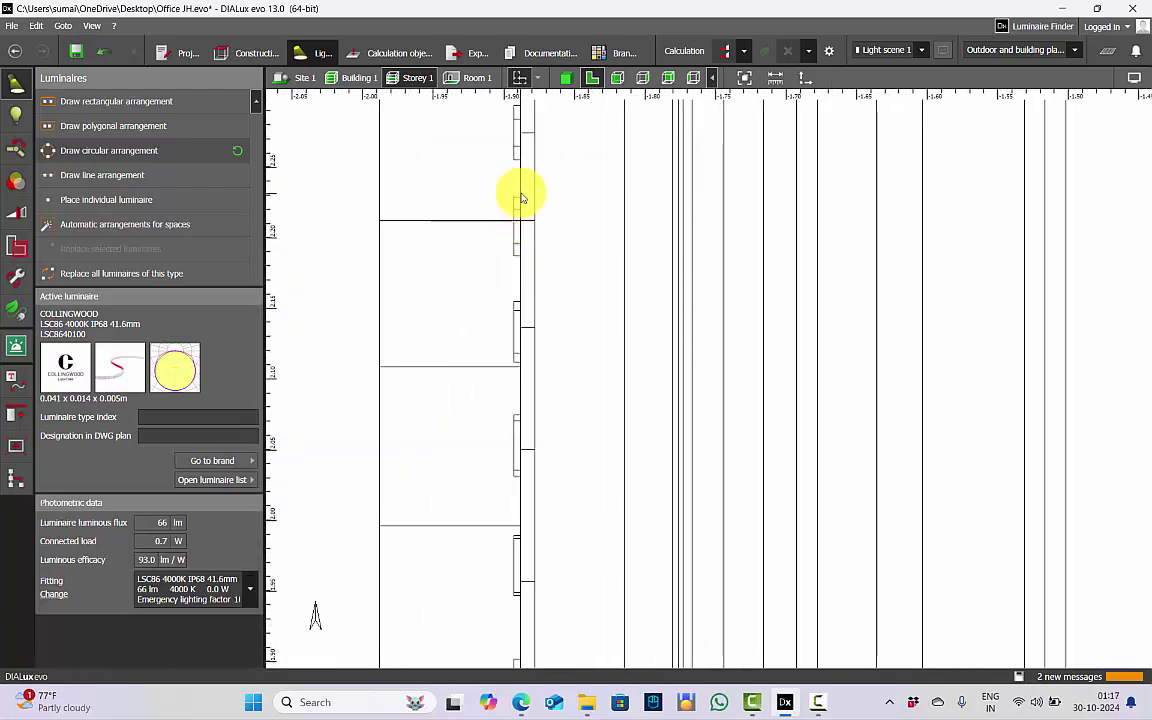
Calculate the lighting from the 3D view, inspect the lit wall circle without the results overview, and discard the results
left_click(565, 79)
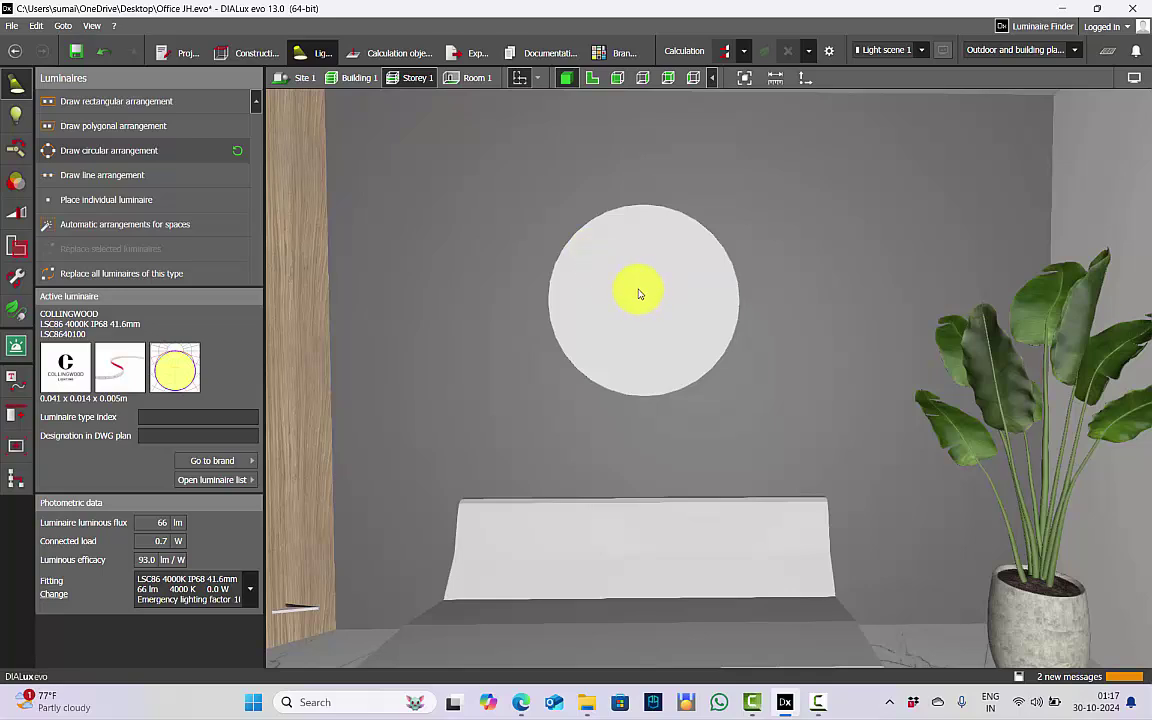
right_click_drag(638, 293, 593, 275)
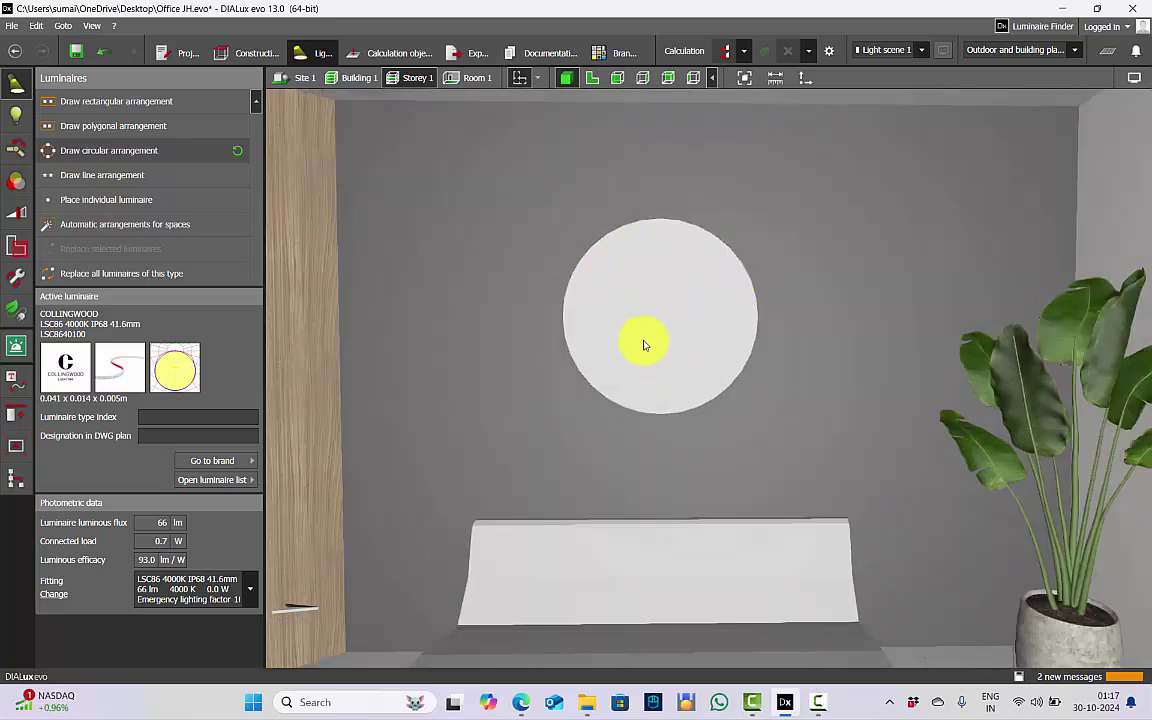
middle_click_drag(698, 281, 718, 215)
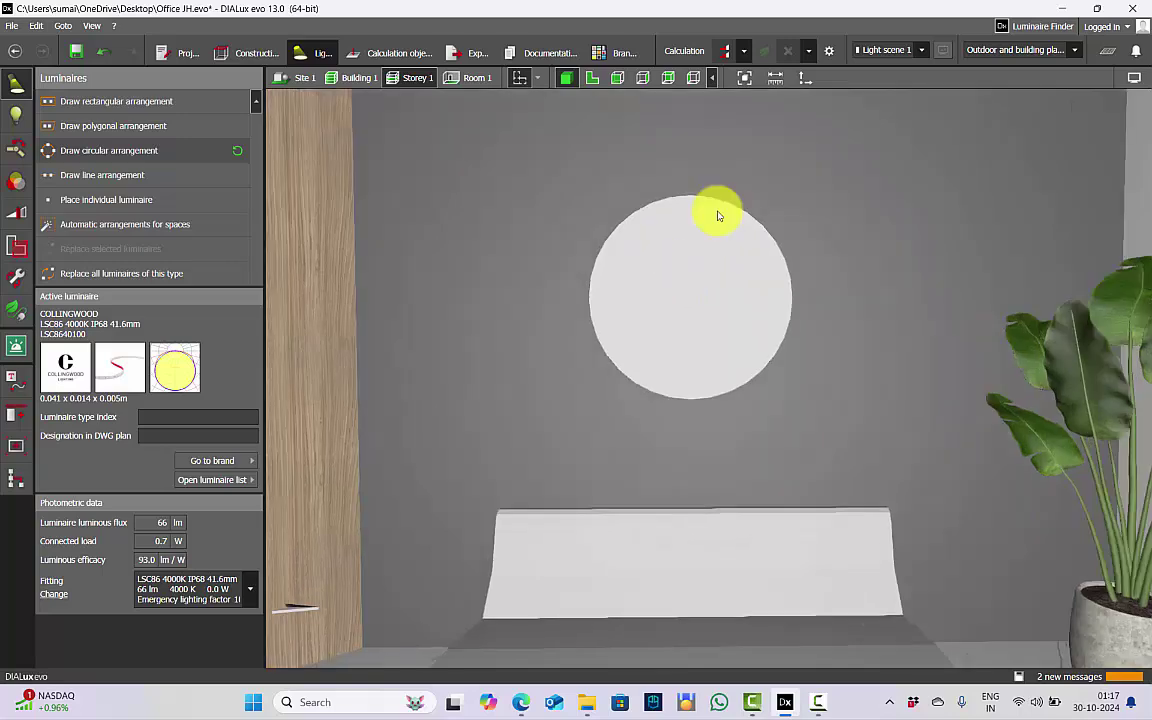
scroll(676, 291, "down", 4)
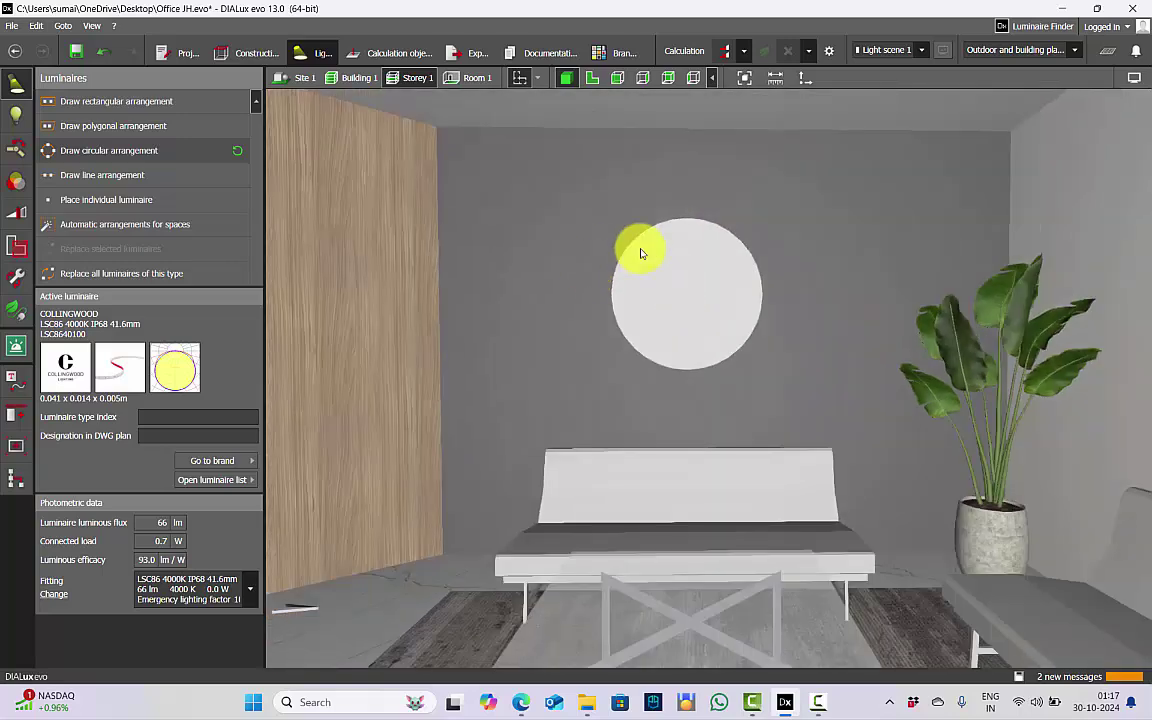
left_click(726, 51)
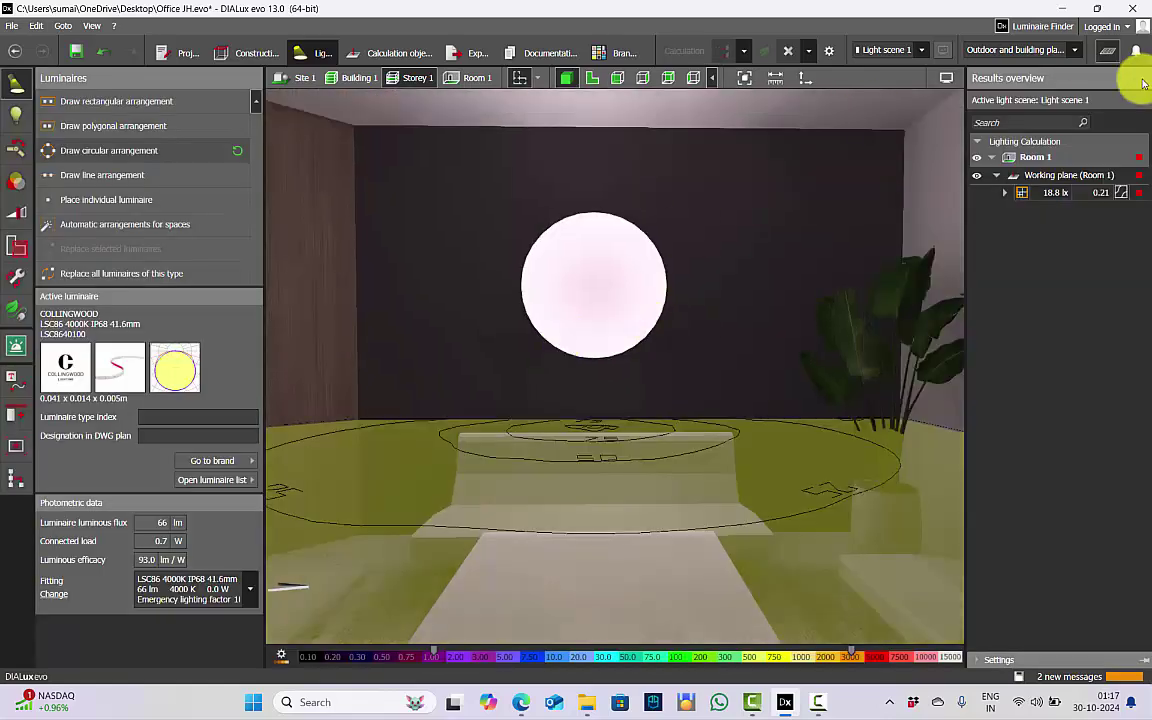
left_click(1107, 53)
mouse_move(676, 356)
right_mouse_down()
mouse_move(719, 361)
mouse_move(683, 356)
right_mouse_up()
left_click_drag(690, 354, 630, 327)
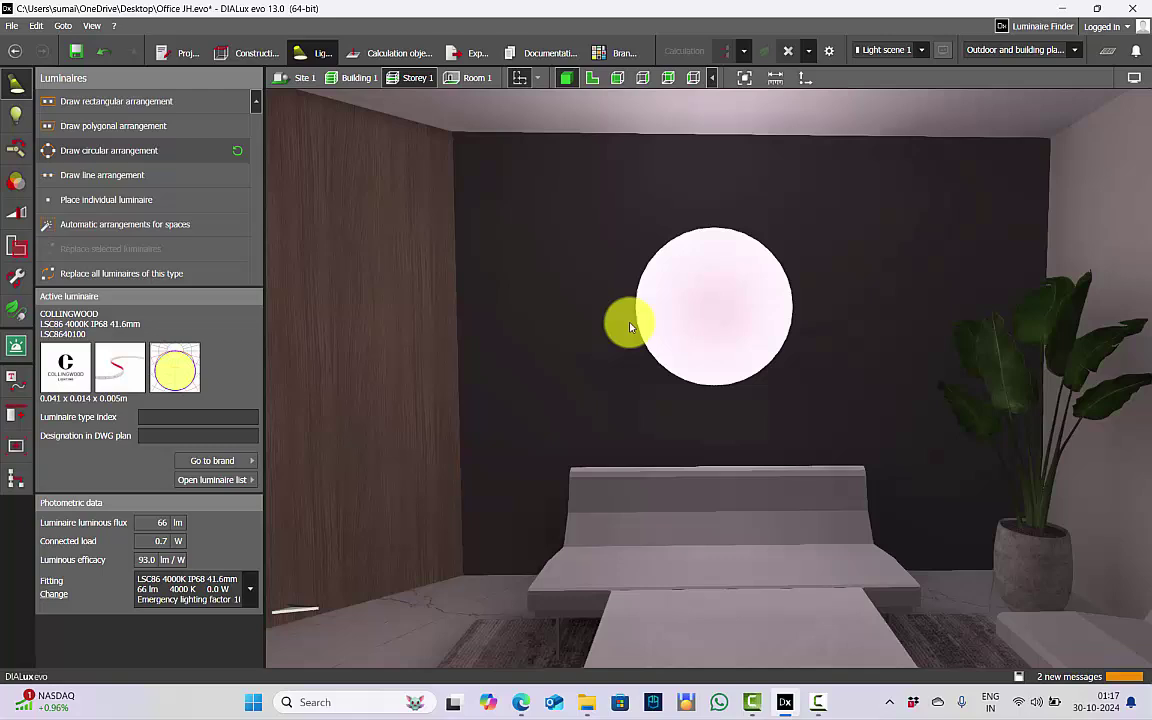
left_click(787, 53)
Switch to the browser, open the full moon picture on its own page and copy the image
key("alt+Tab")
left_click(805, 12)
type("MOON")
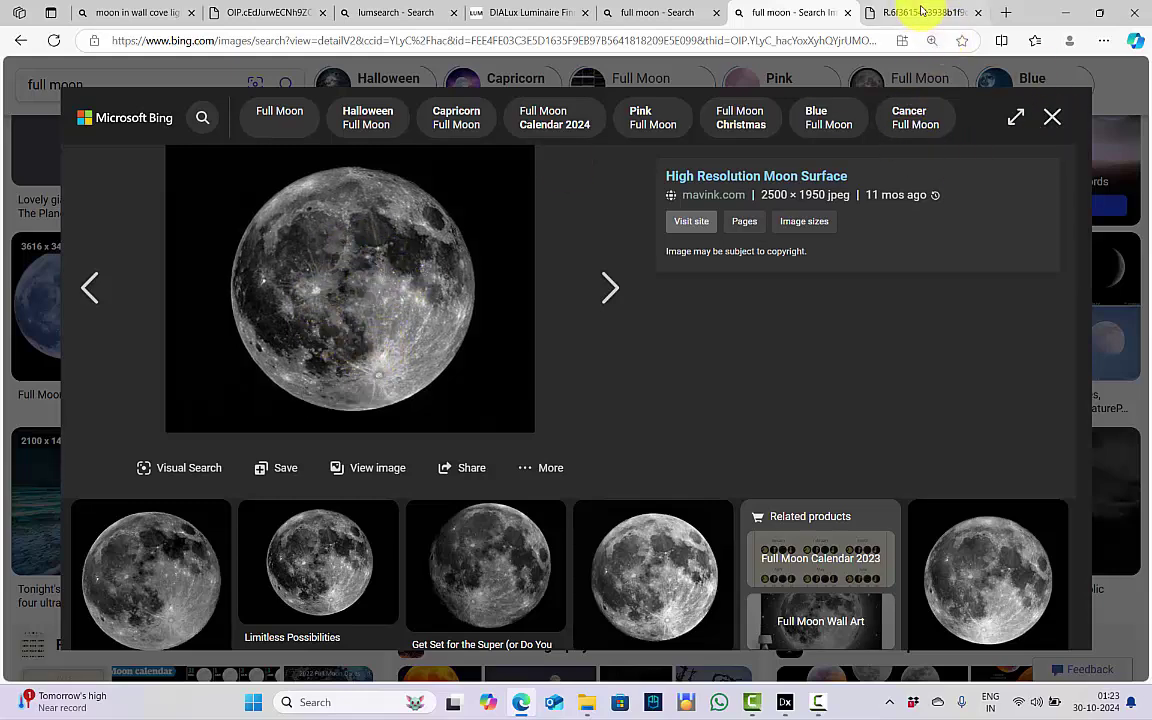
left_click(921, 12)
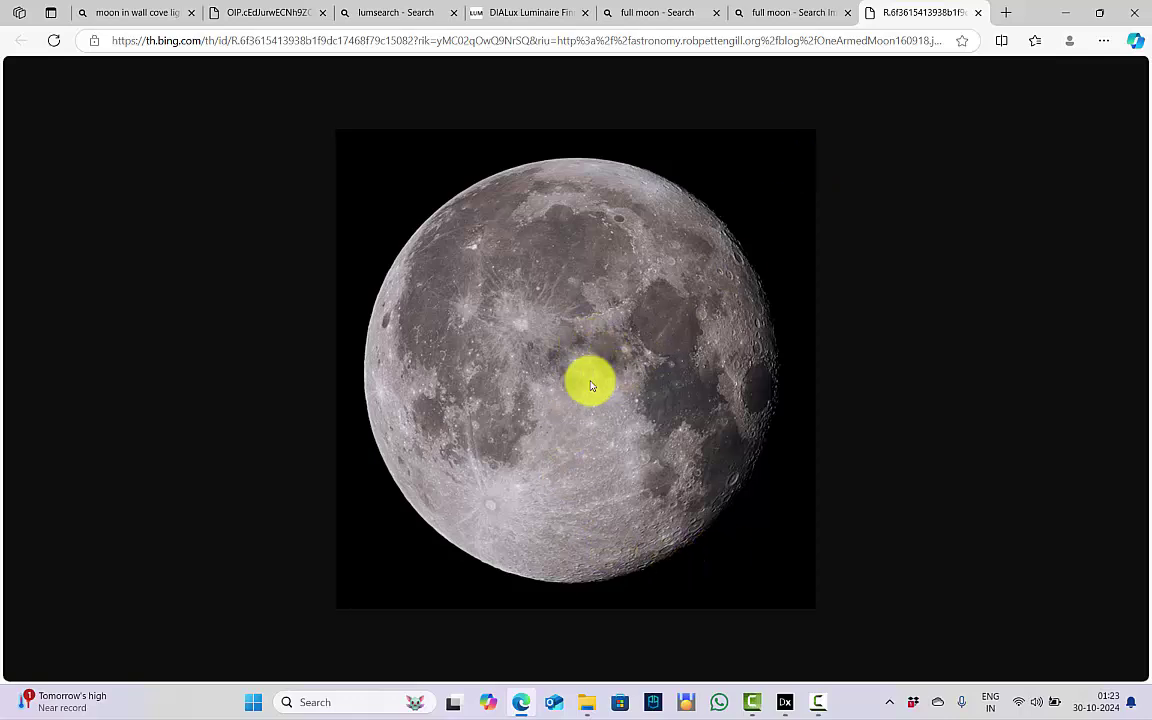
right_click(575, 289)
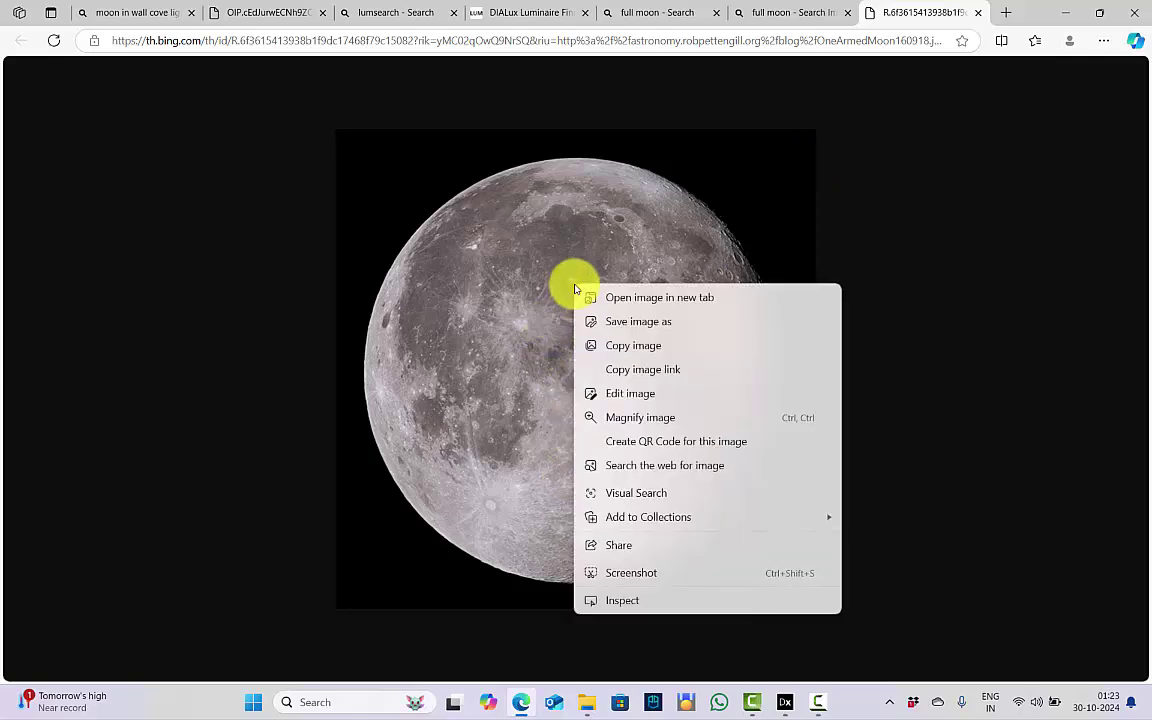
left_click(620, 345)
Switch to DIALux evo and create a texture material from the moon image in the clipboard
left_click(783, 704)
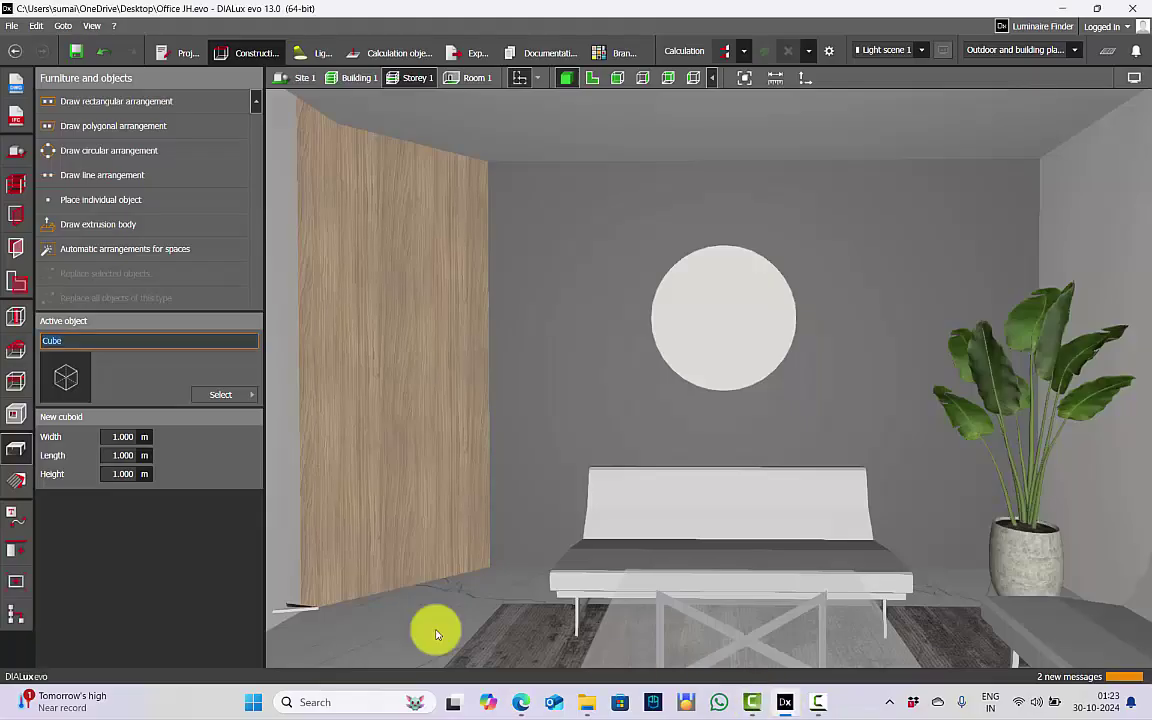
left_click(16, 485)
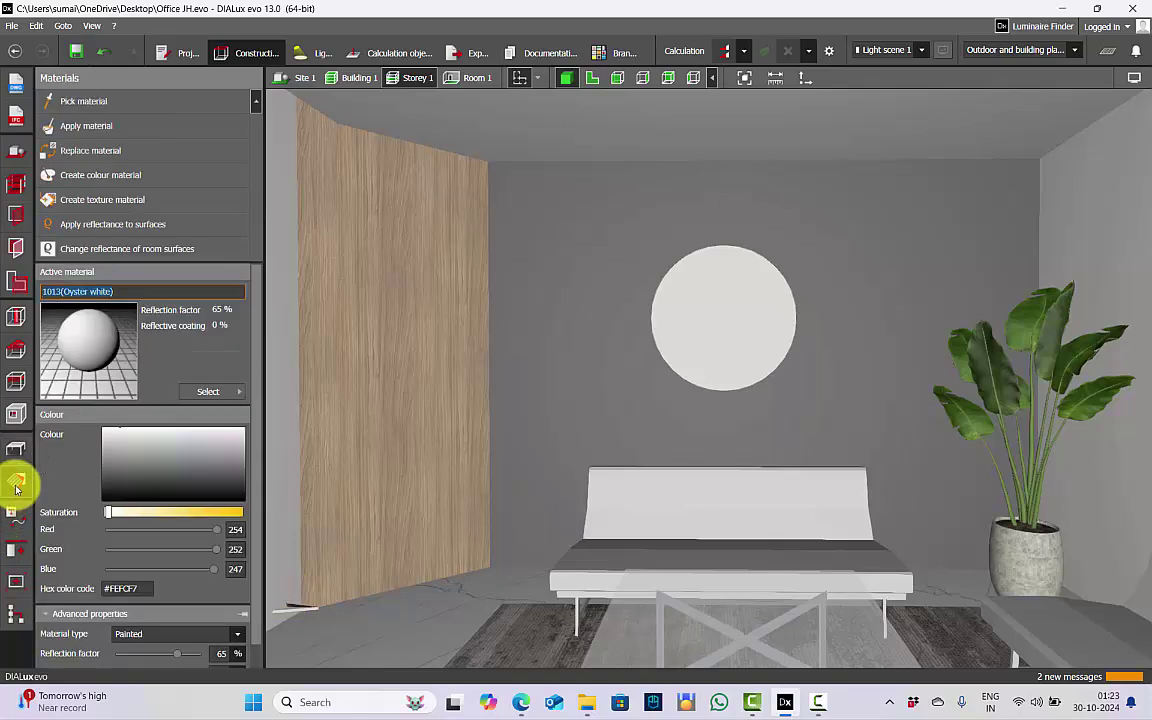
left_click(136, 201)
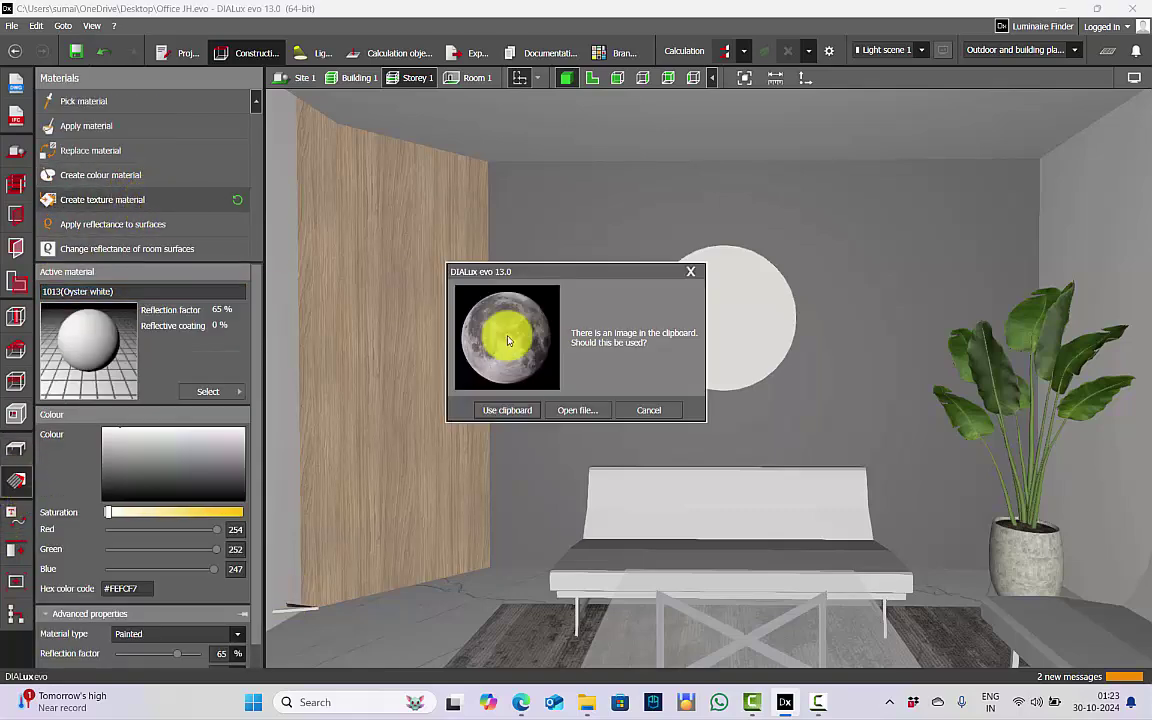
left_click(528, 417)
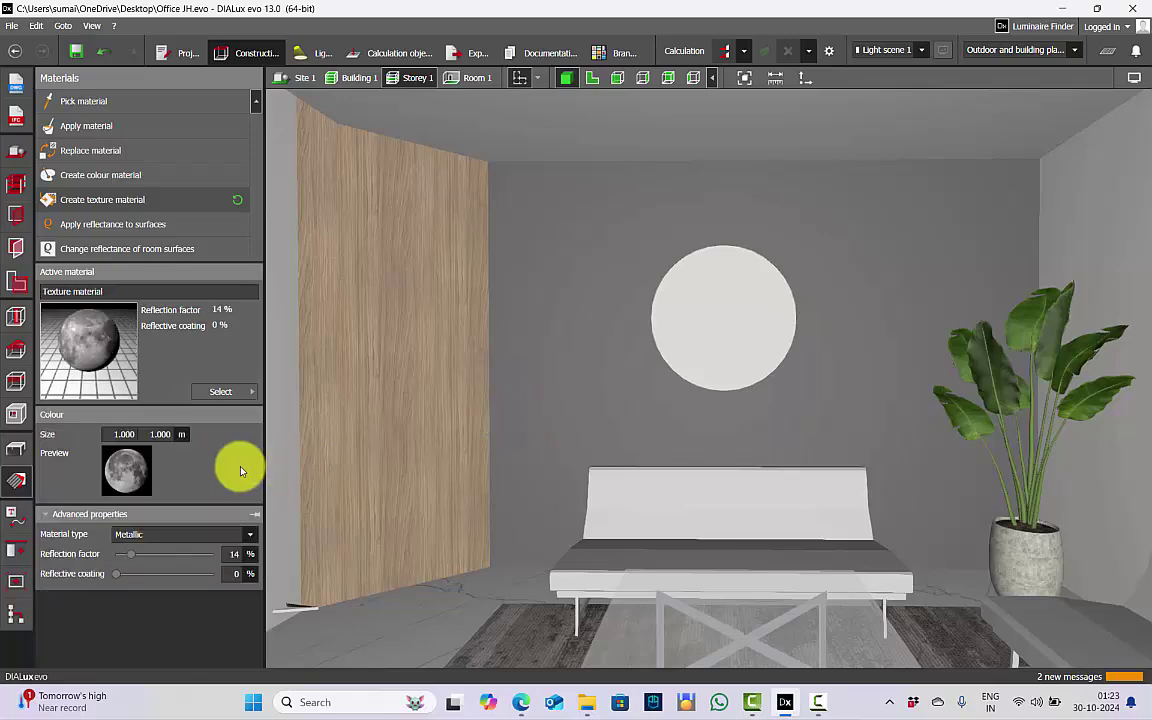
Apply the moon texture material to the circular surface on the wall above the sofa
left_click(110, 128)
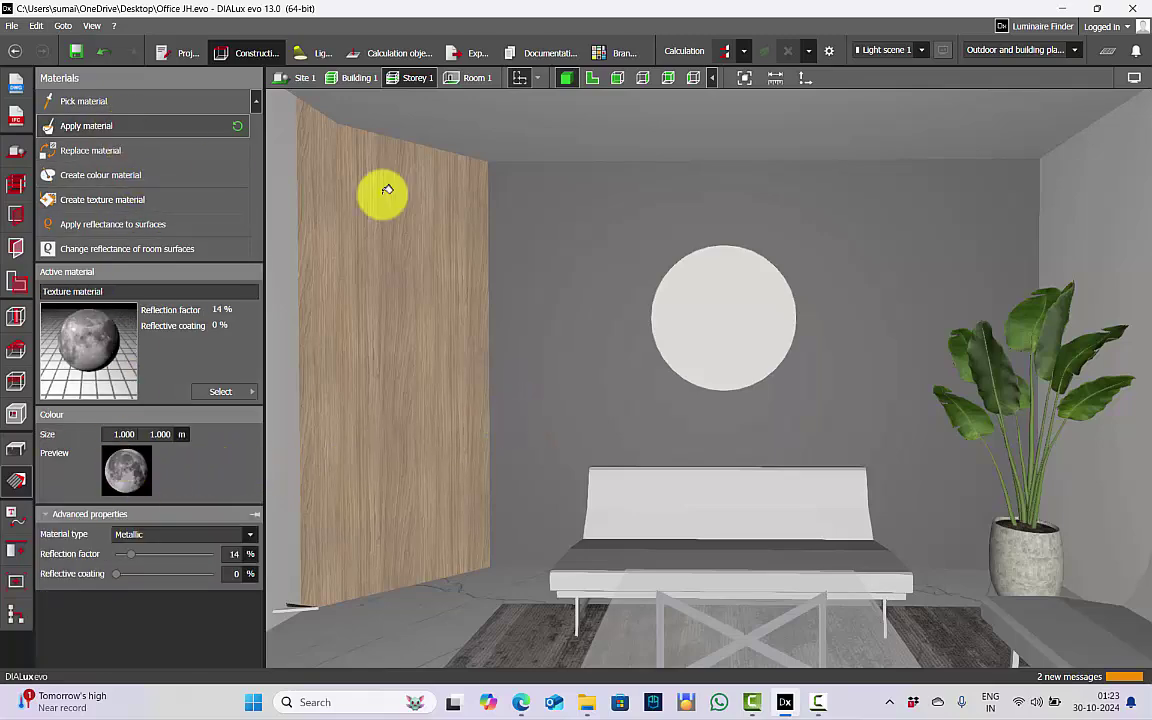
left_click(724, 316)
left_click(692, 304)
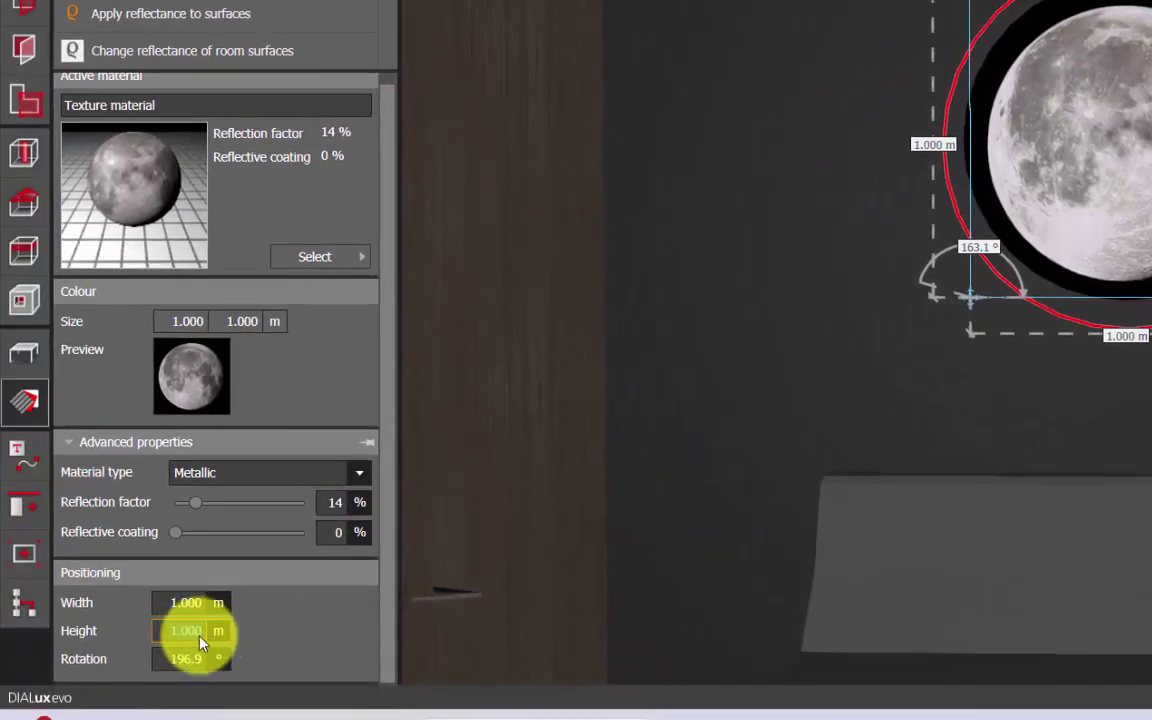
Set the moon texture's height and width on the circular surface to 1.2 m each
type("1.2")
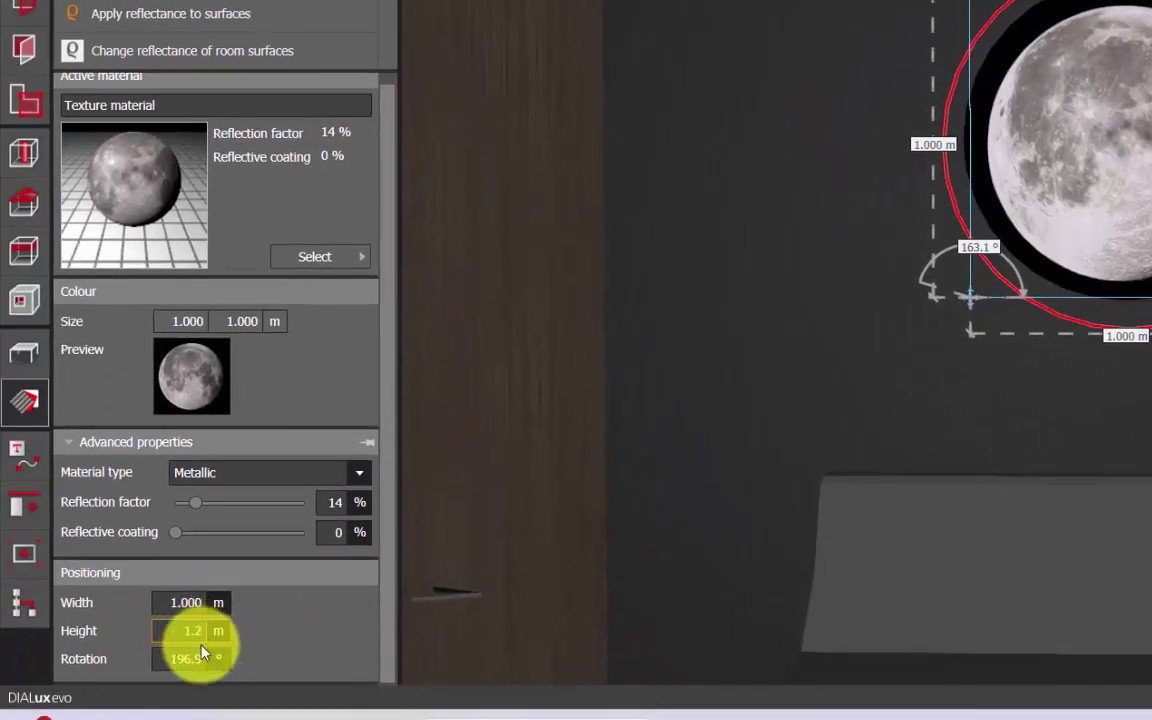
key("Return")
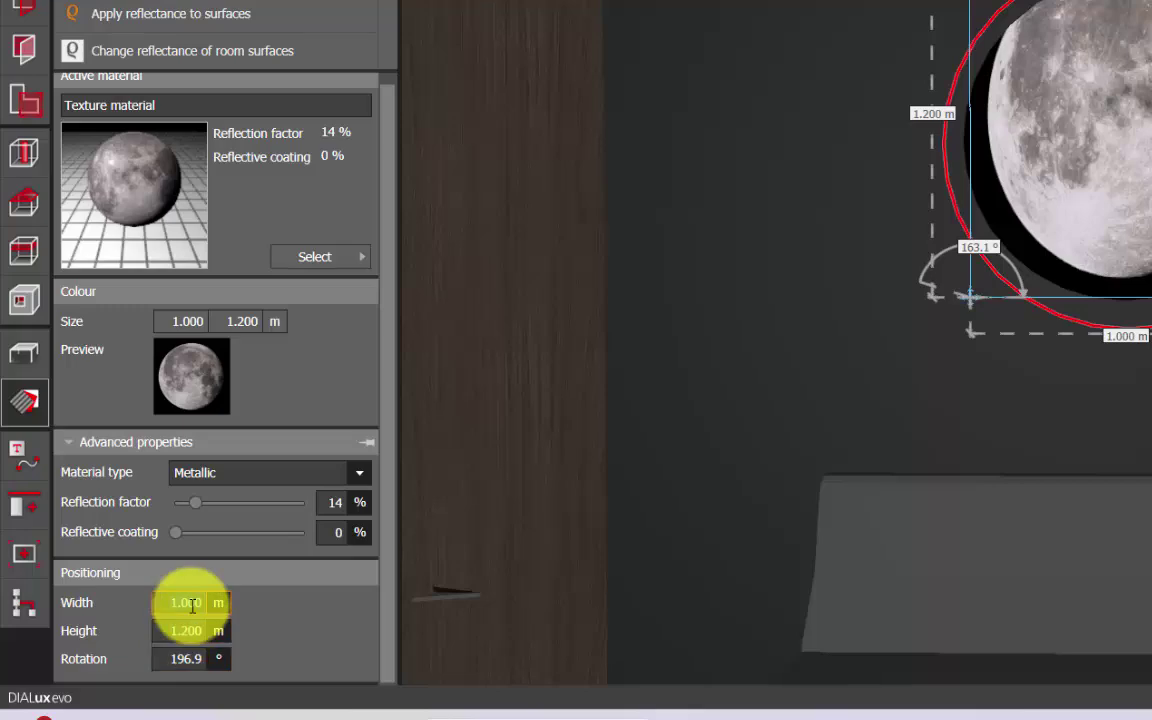
type("1.2")
key("Return")
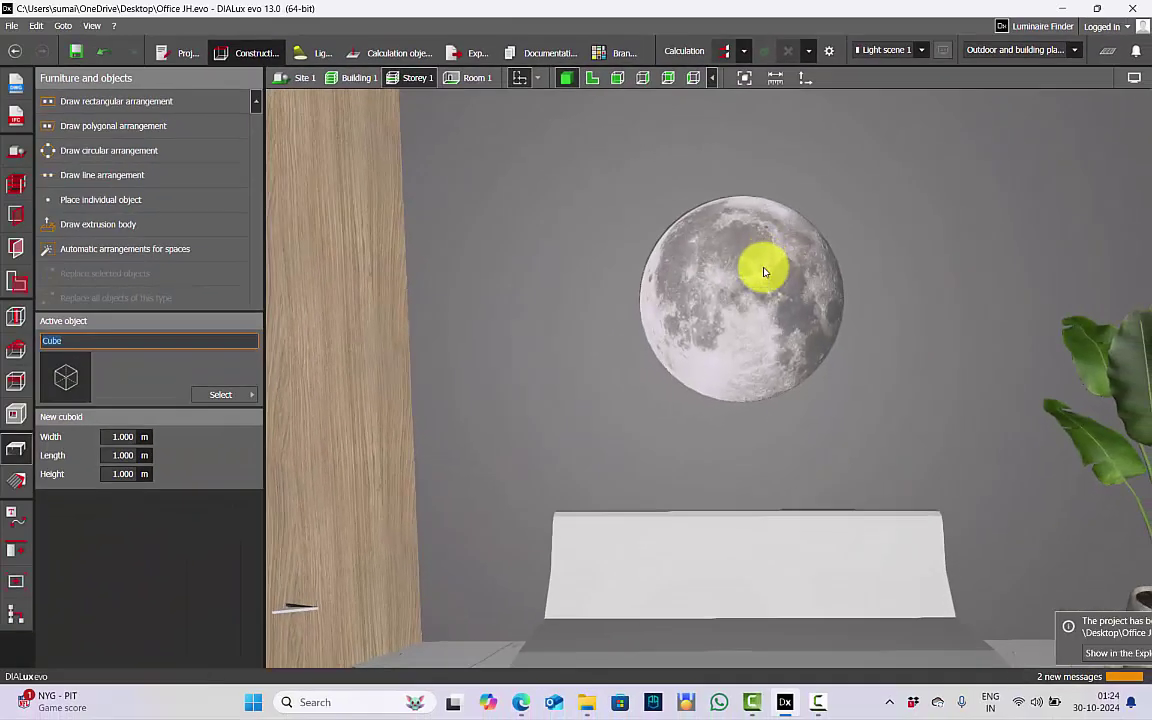
In light planning, check the circular luminaire arrangement around the moon, clear the selection and view the textured wall
left_click(312, 52)
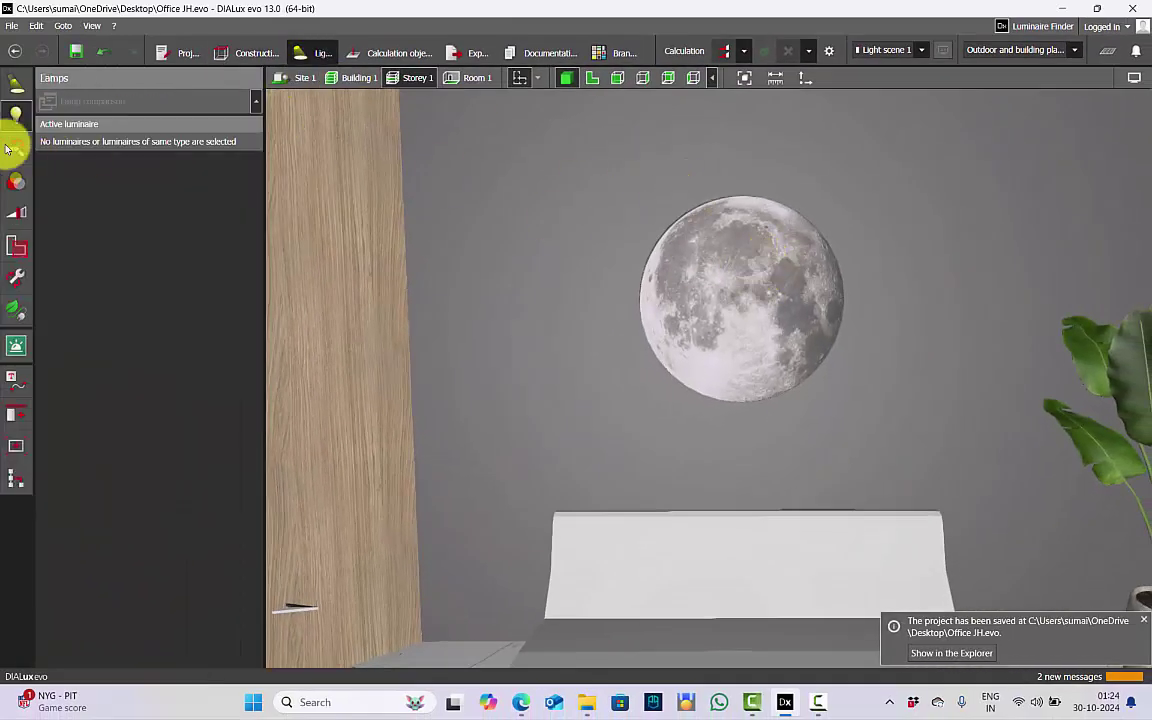
left_click(679, 209)
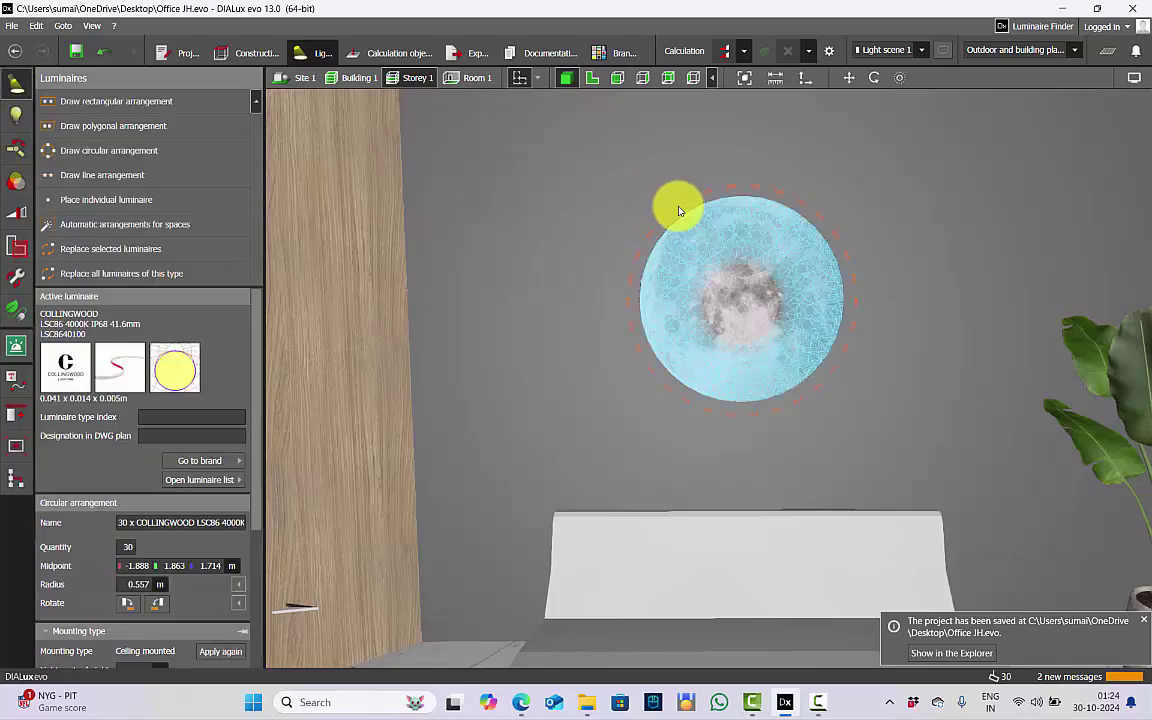
key("Delete")
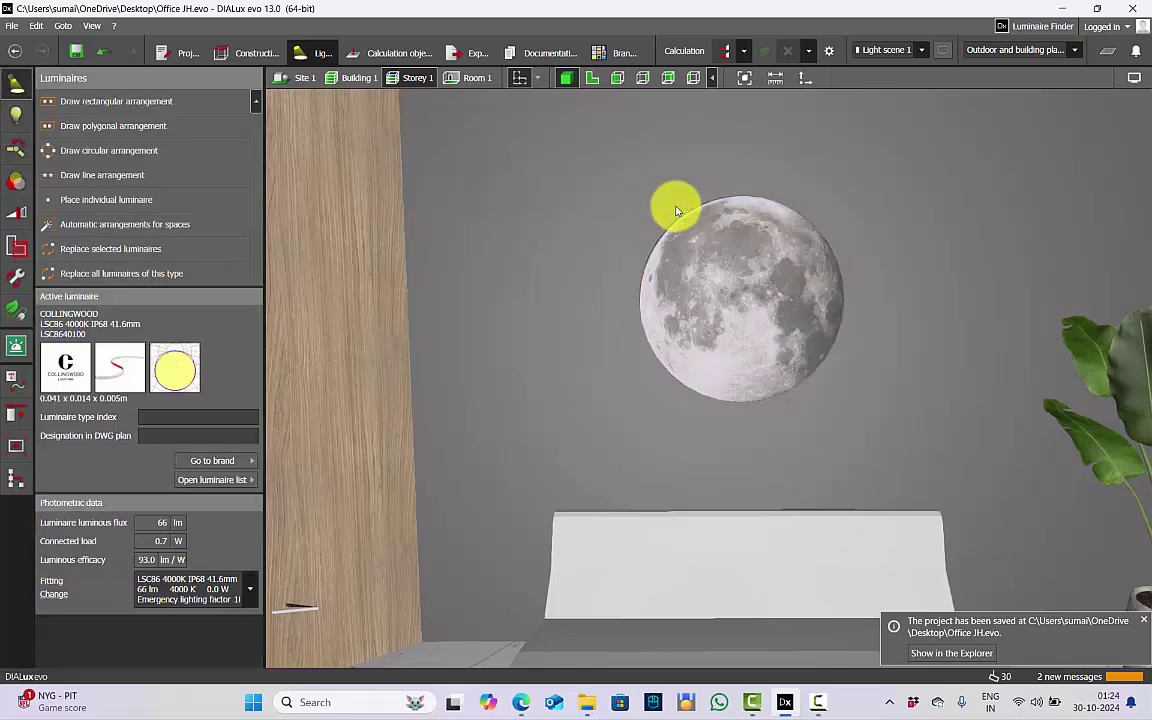
scroll(677, 210, "down", 2)
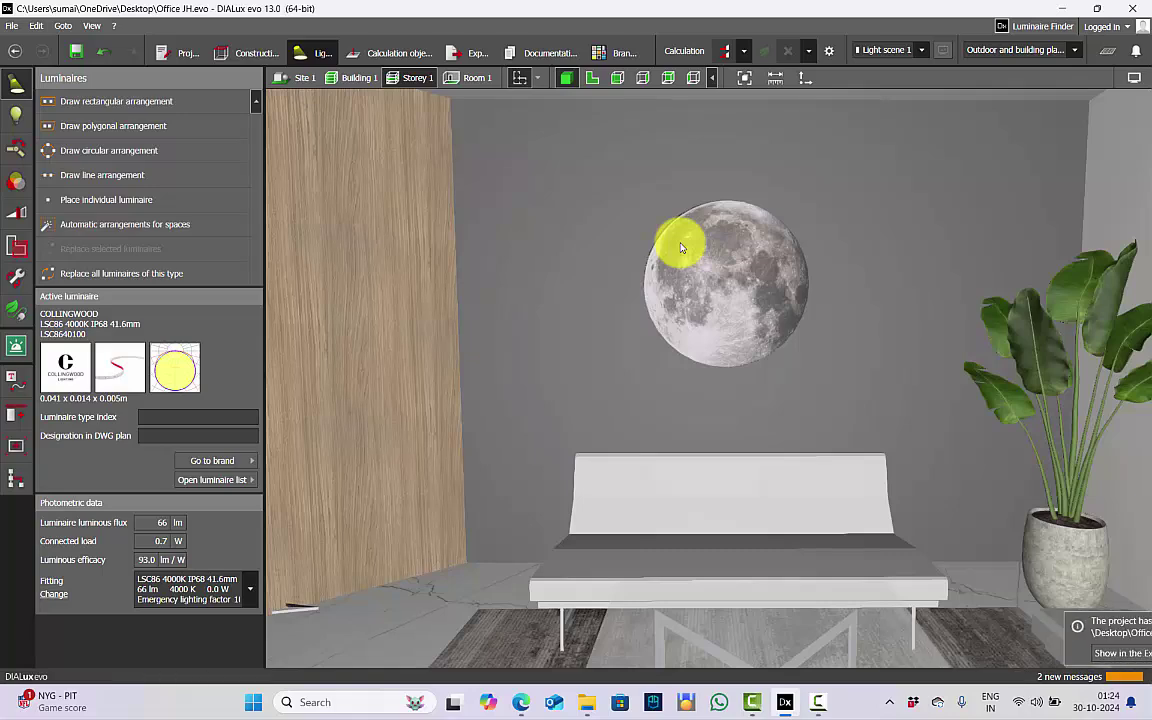
scroll(742, 300, "up", 2)
scroll(742, 300, "down", 3)
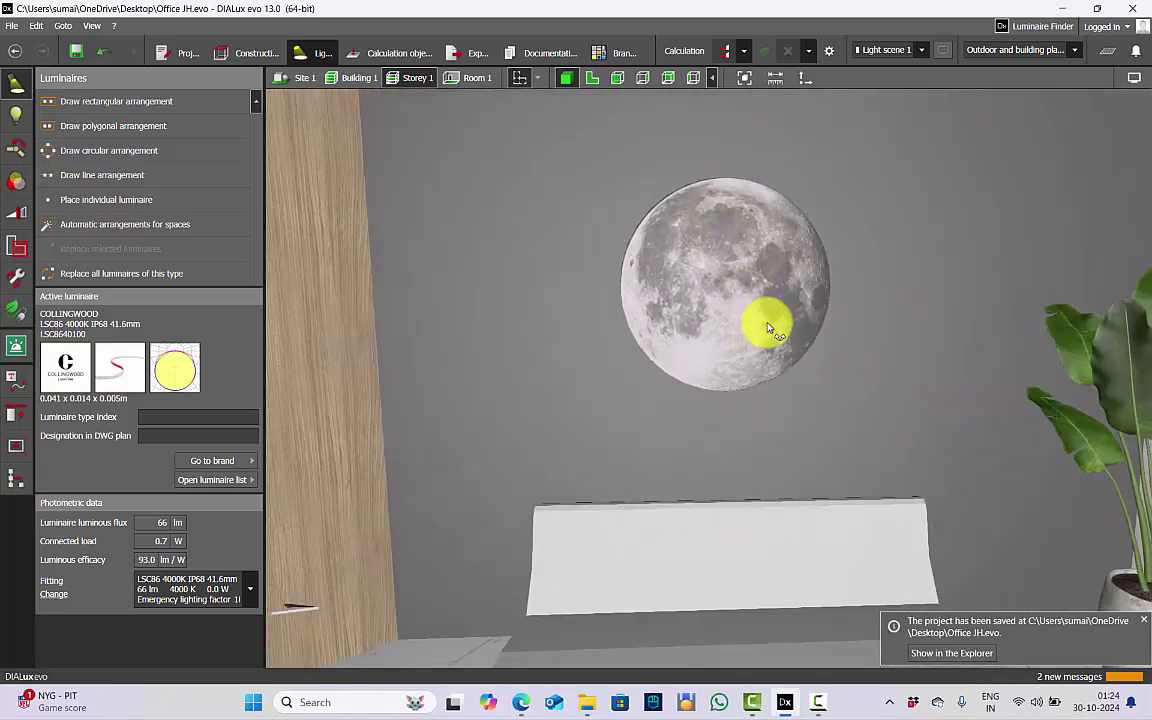
scroll(795, 352, "up", 1)
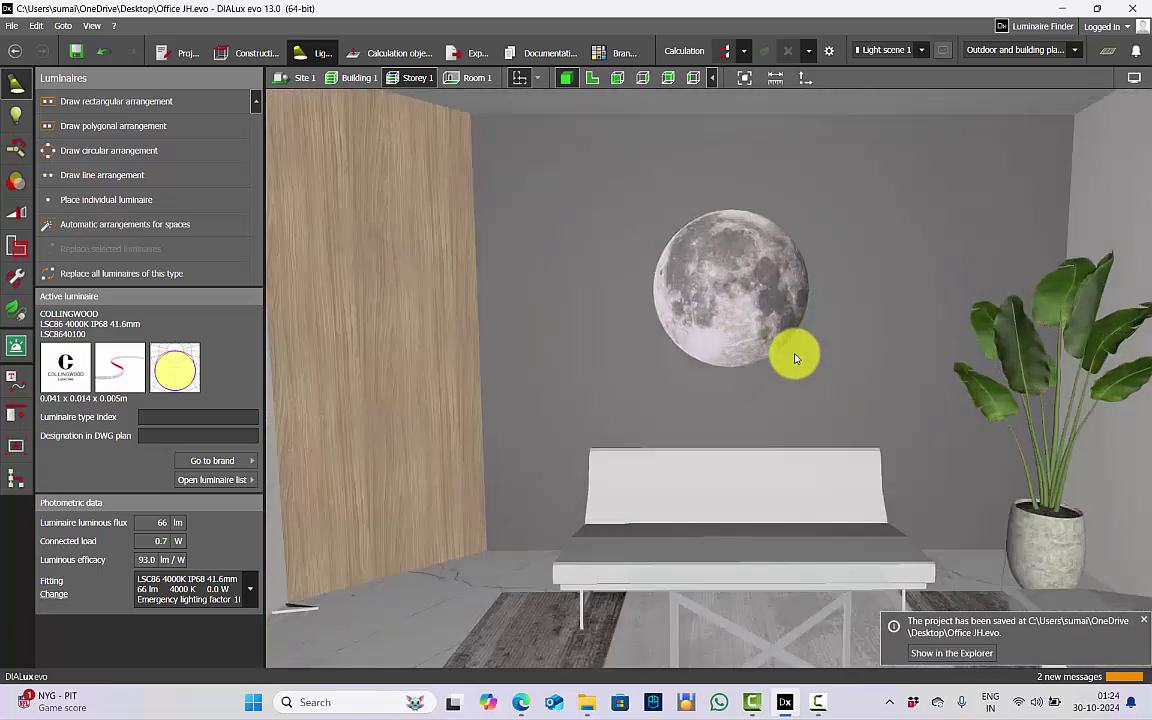
right_click_drag(820, 404, 819, 406)
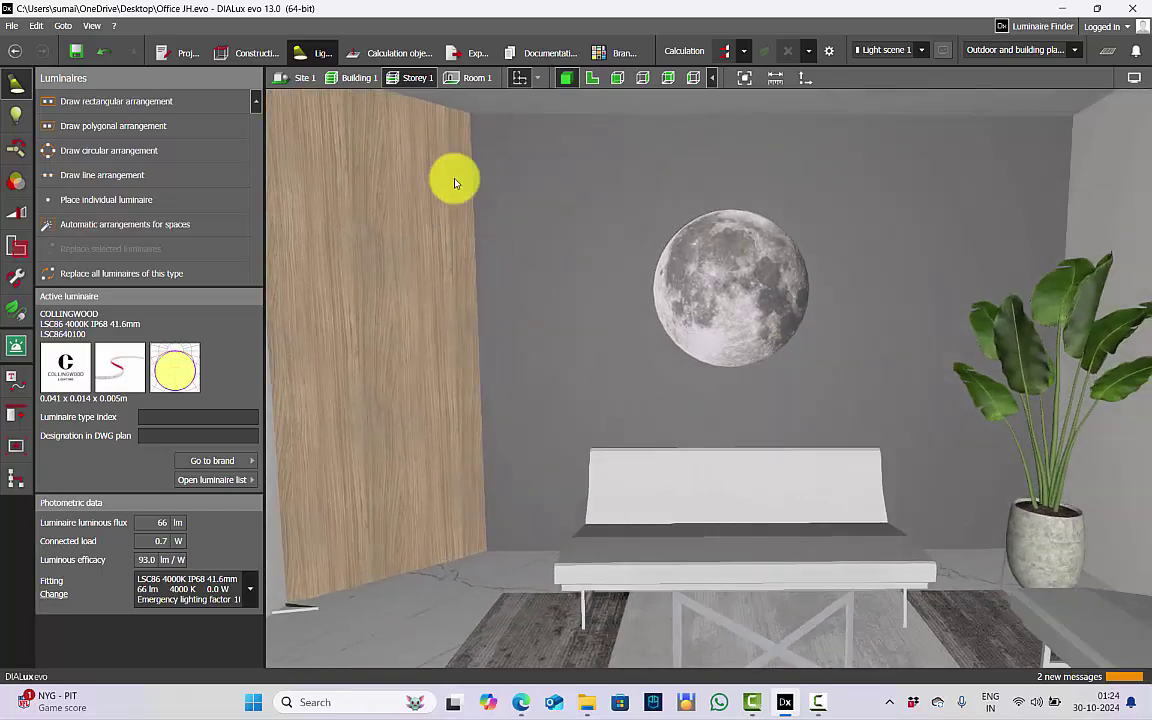
Run the lighting calculation, frame the moon wall and sofa head-on, and save that framing as a new view for export
left_click(727, 51)
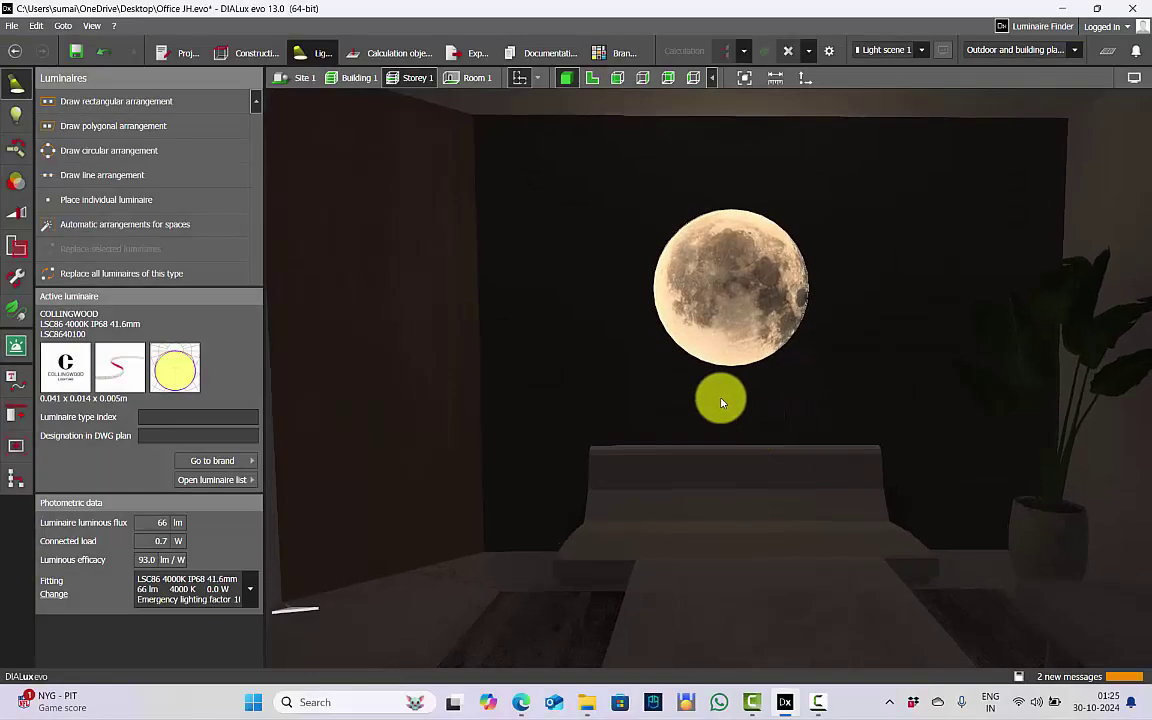
left_click_drag(722, 402, 746, 408)
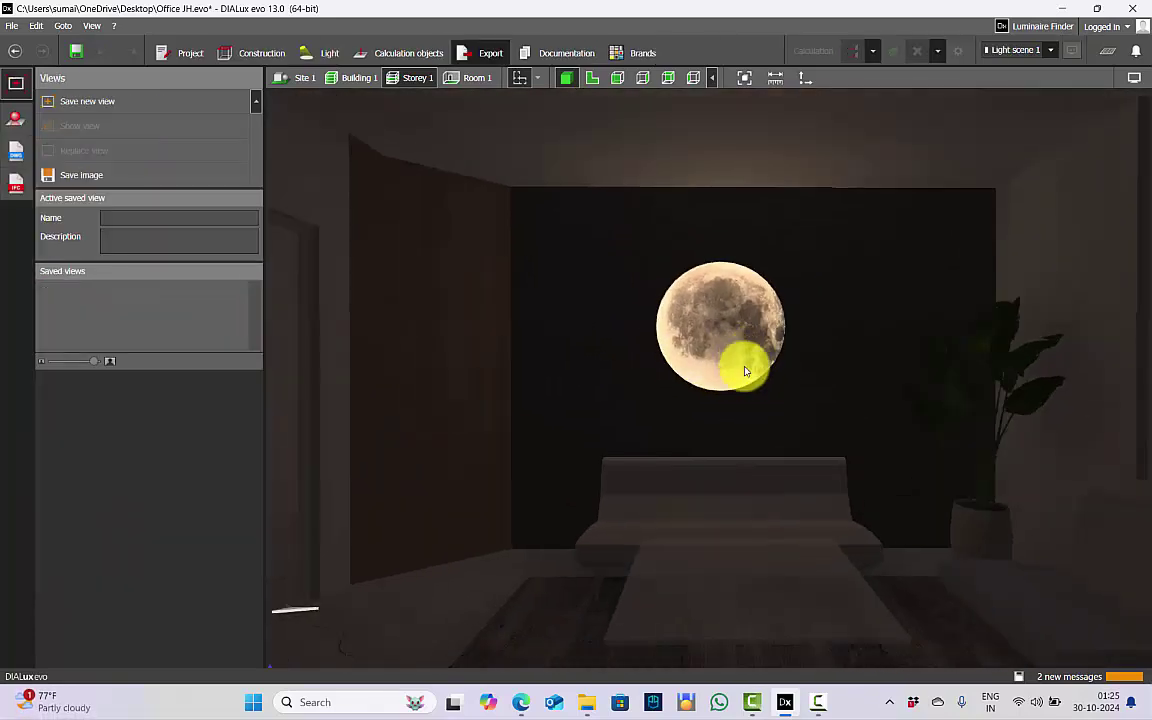
left_click_drag(745, 363, 742, 378)
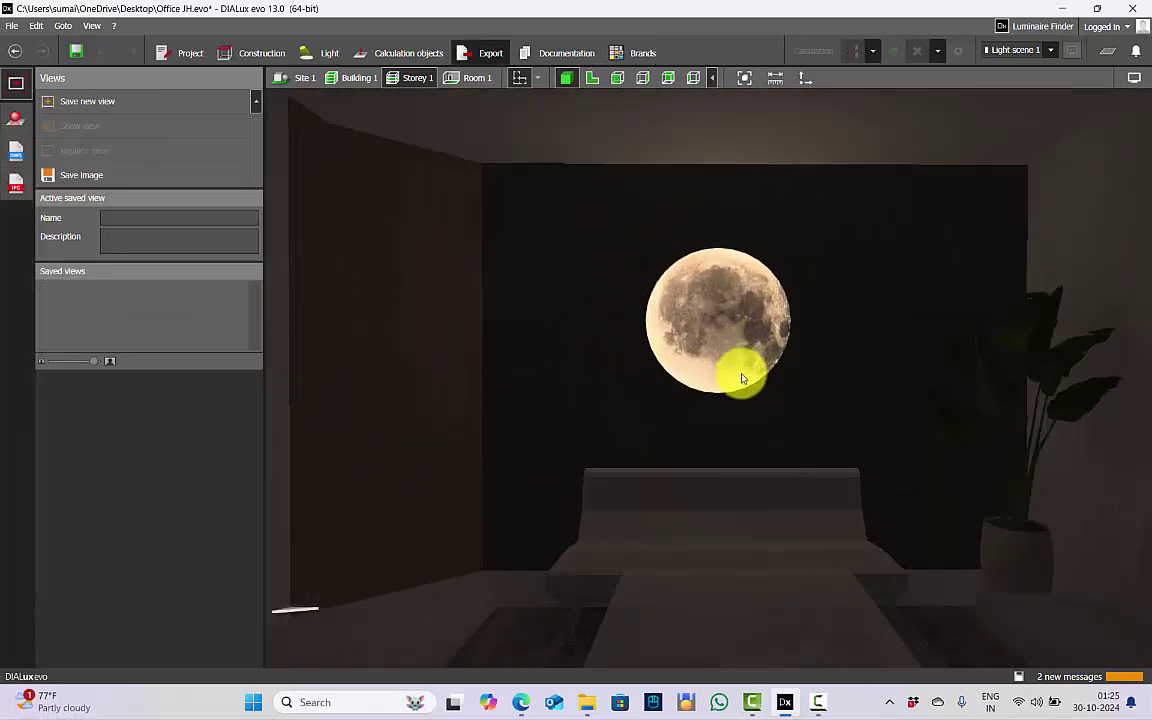
left_click(96, 102)
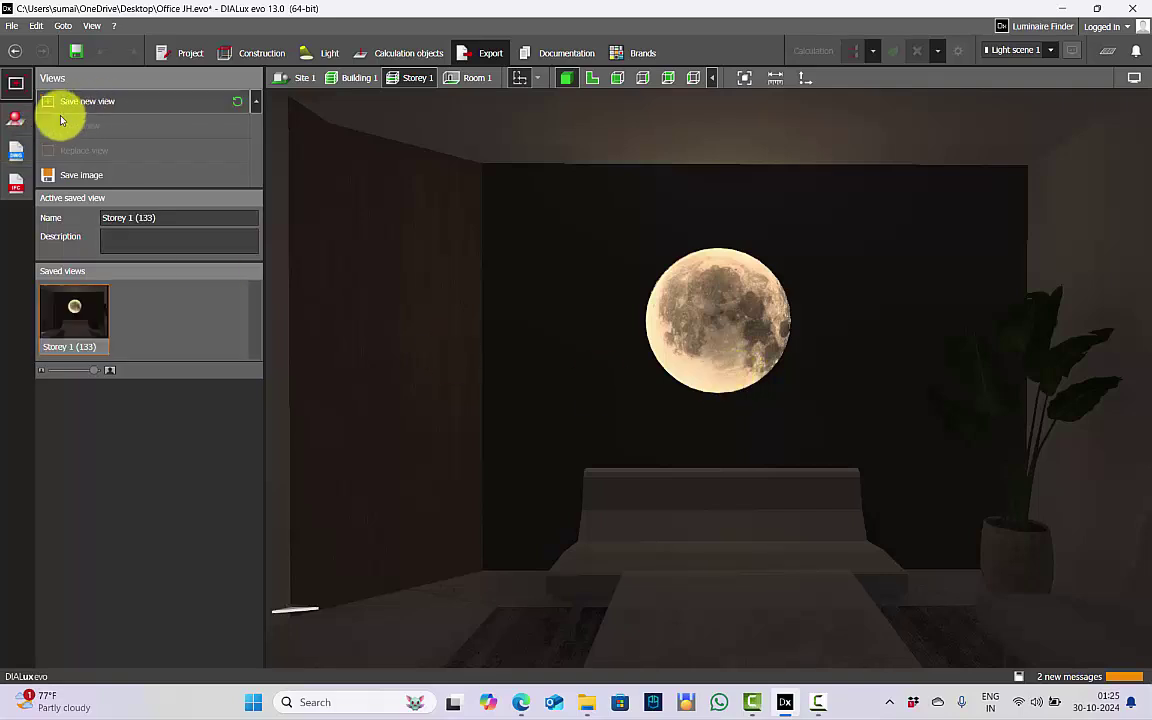
Raytrace the moon wall view at 3840 x 2160 pixels (4K UHD) and maximize the window with the rendered image
left_click(16, 119)
left_click_drag(103, 290, 282, 292)
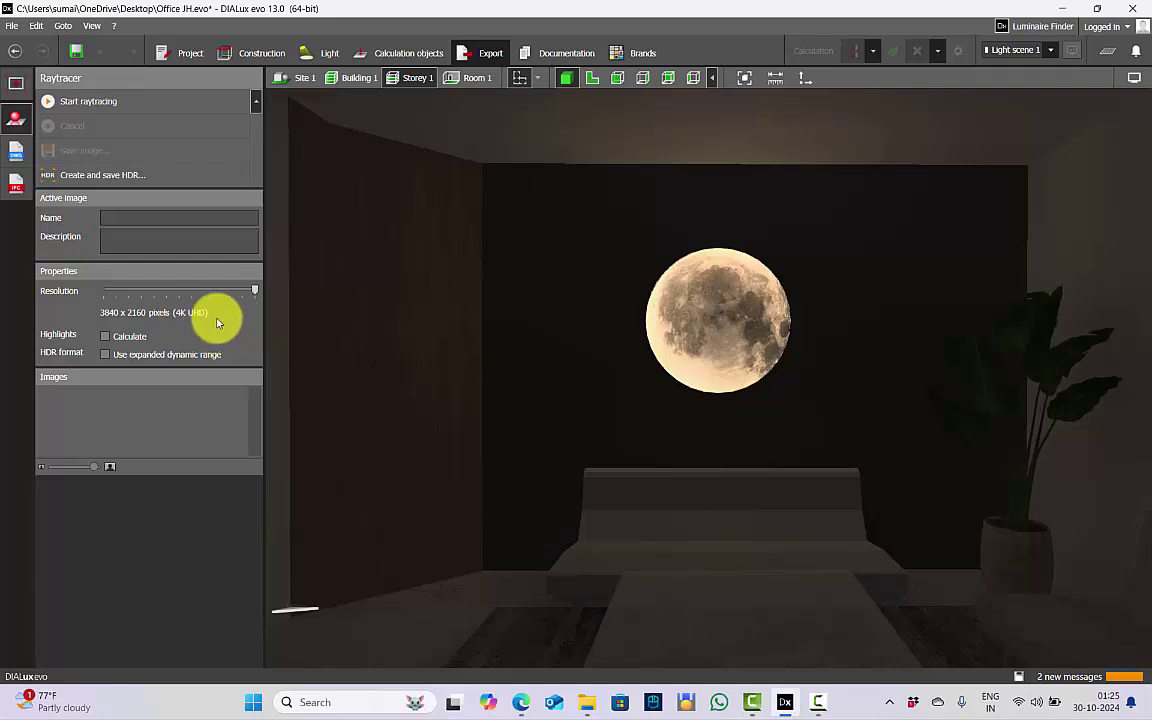
left_click(85, 100)
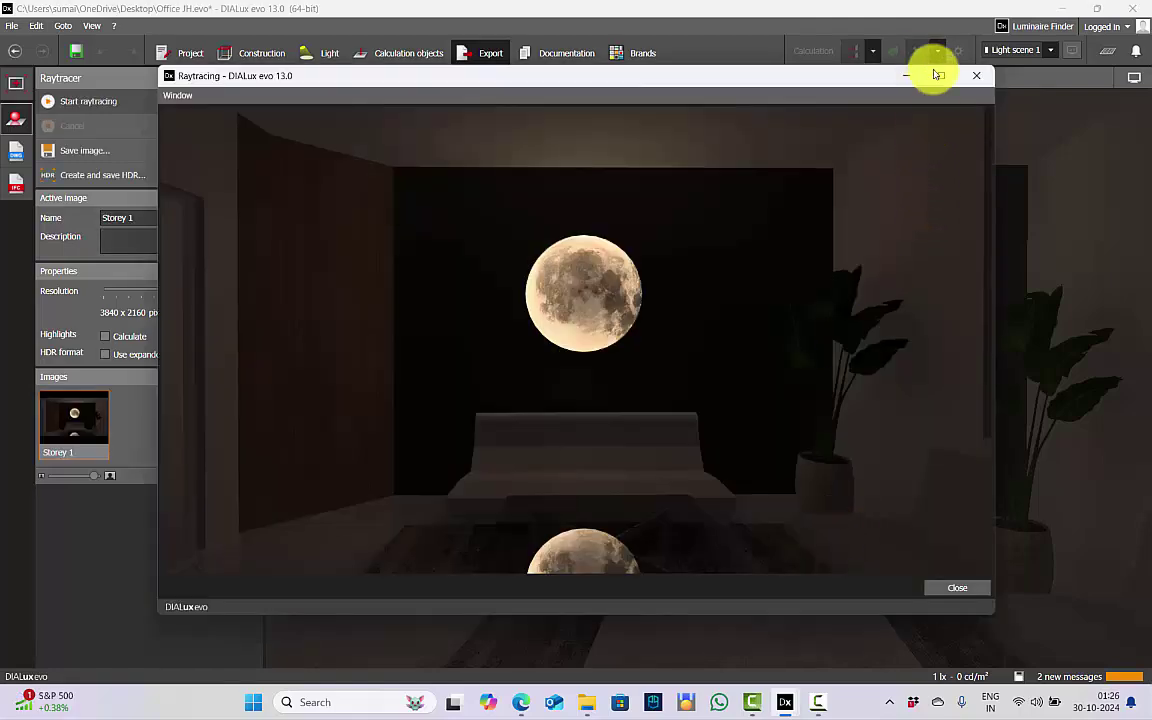
left_click(938, 72)
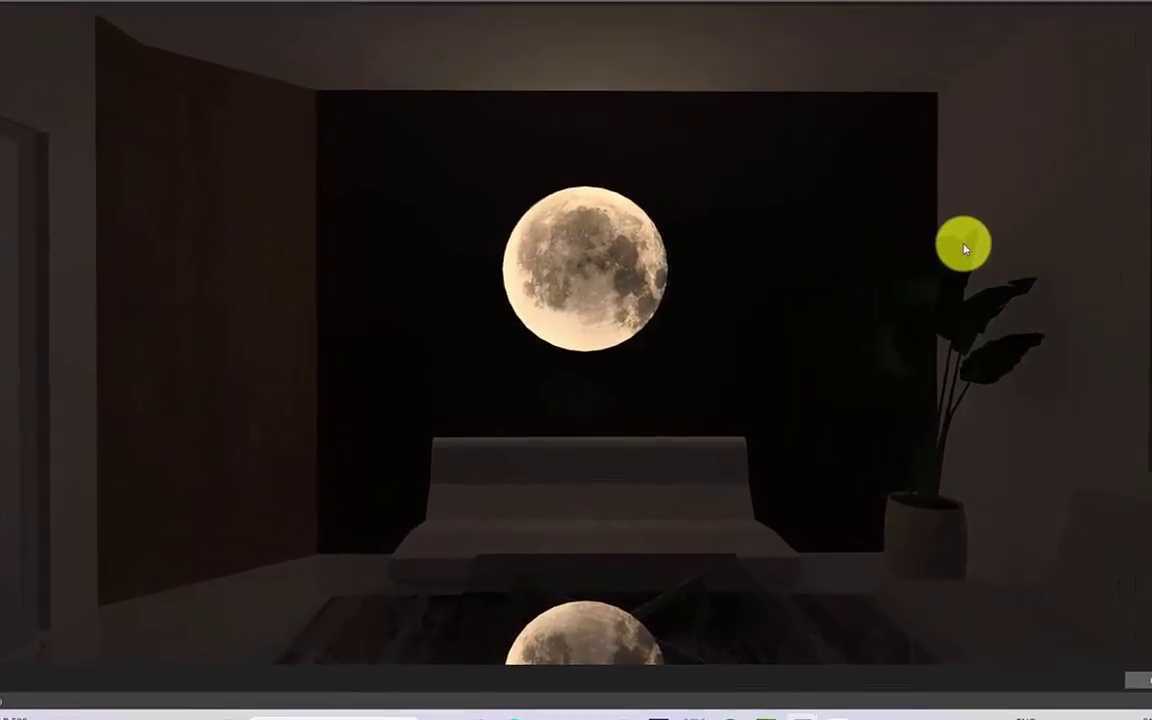